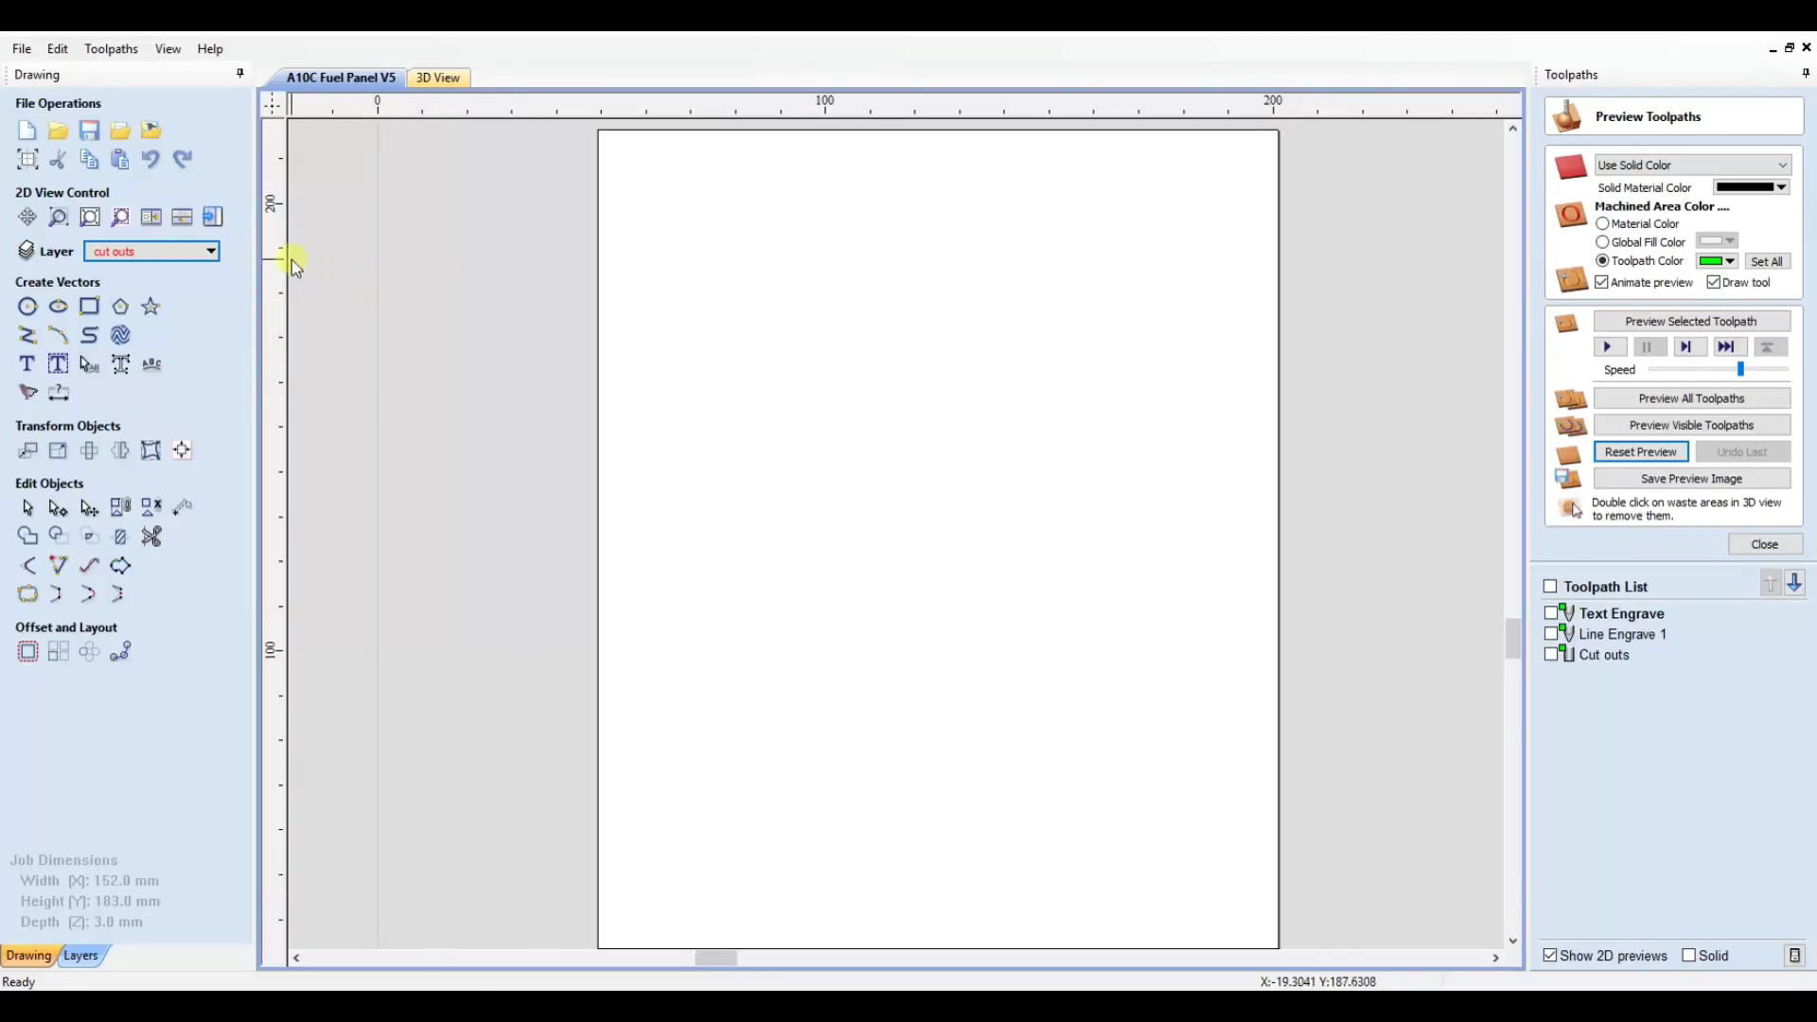
Turn on the cut outs, Engraved Lines and Single Line Text layers, leaving the Bitmap layer hidden.
click(210, 251)
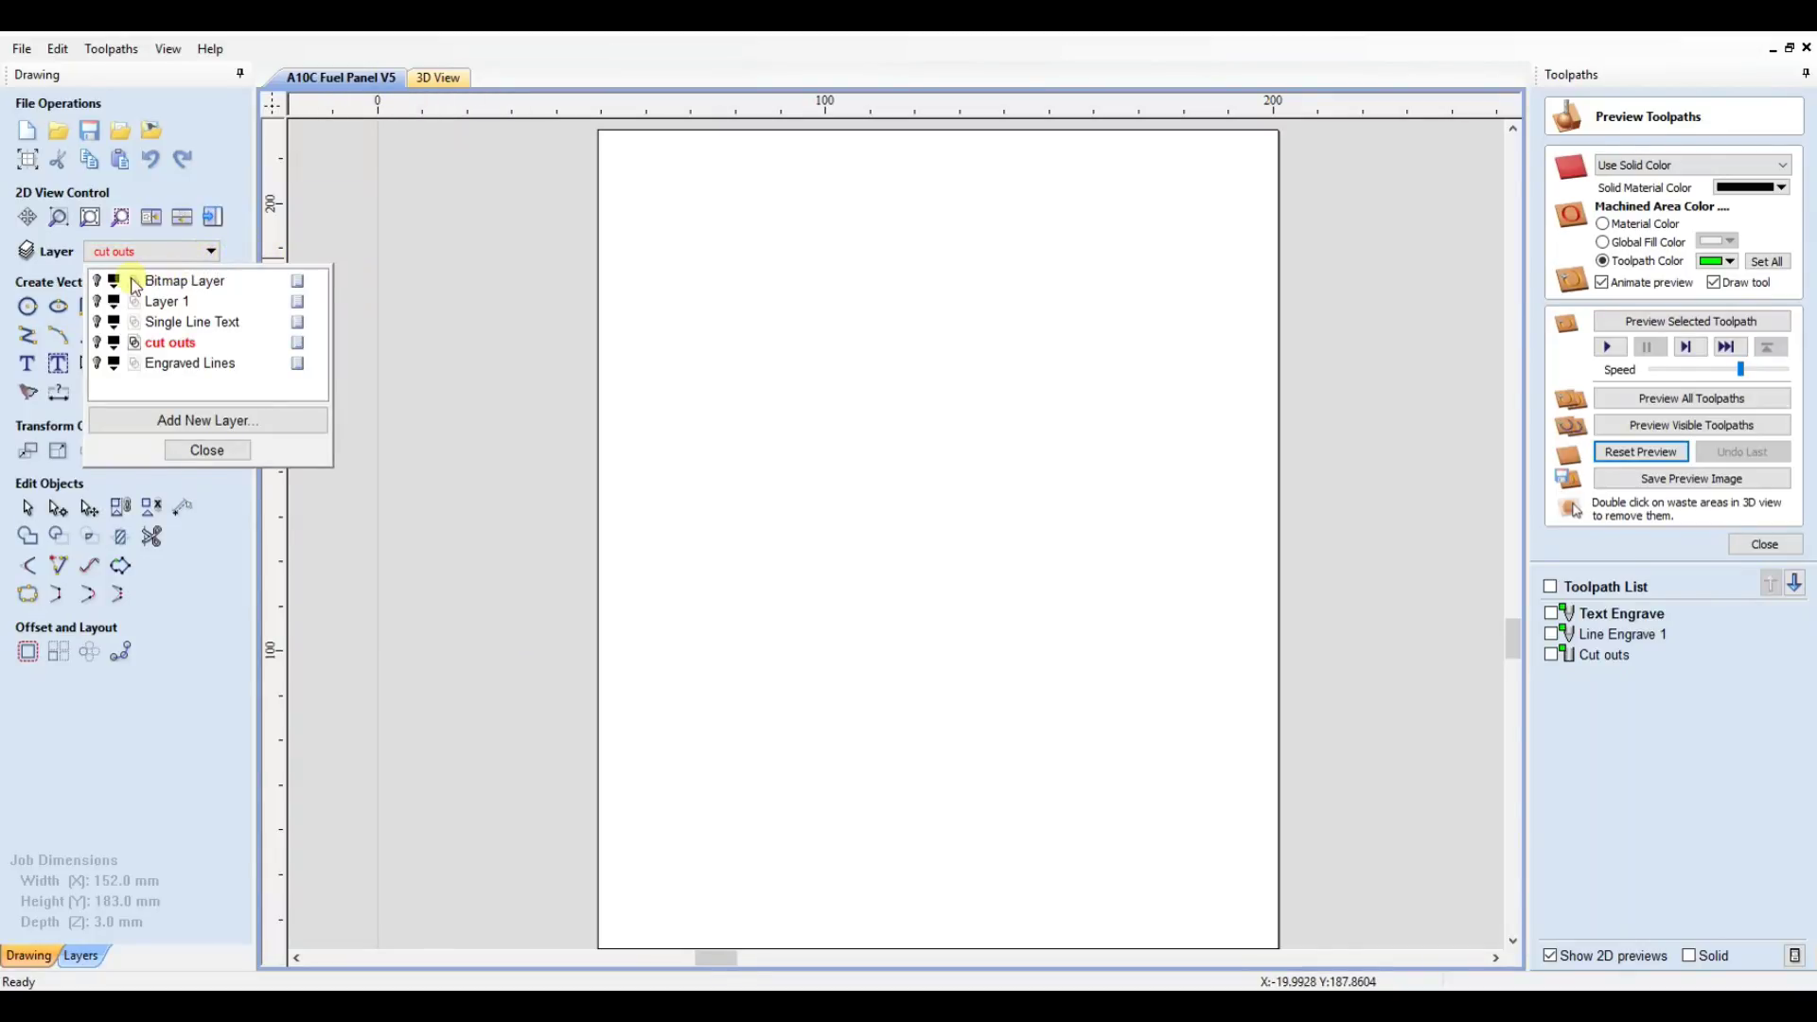
click(97, 282)
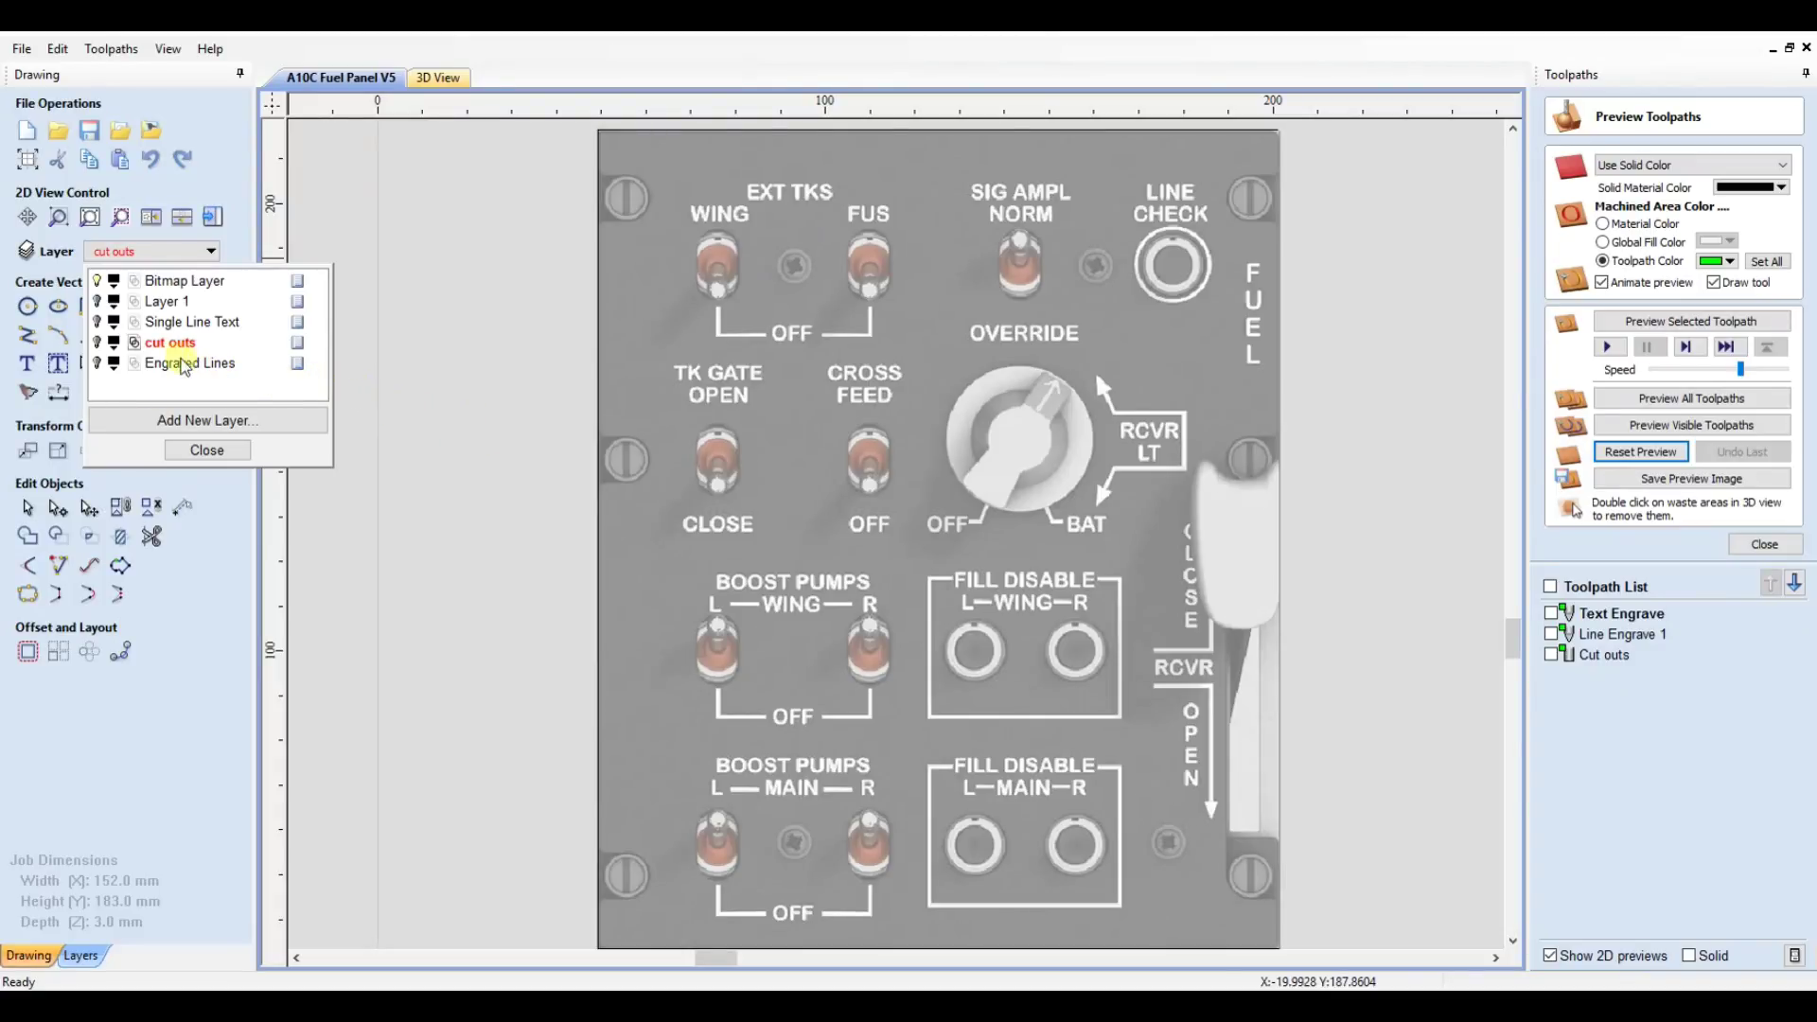
click(98, 343)
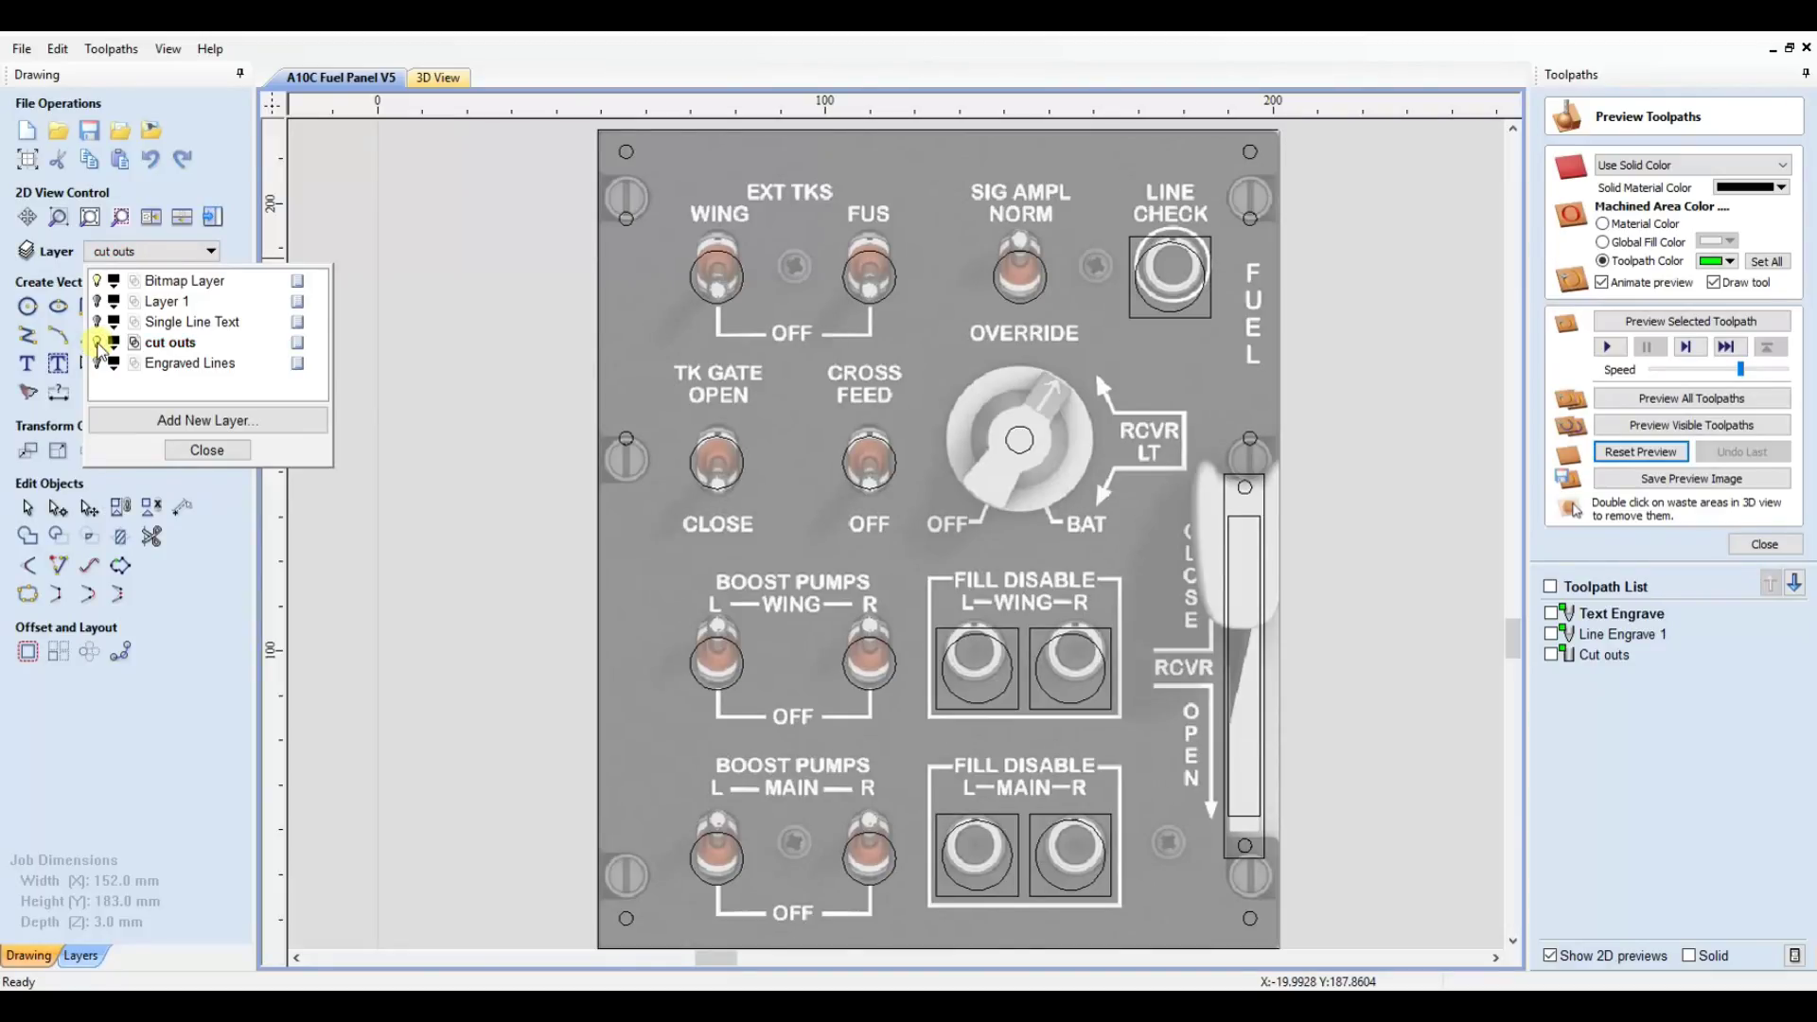
click(98, 363)
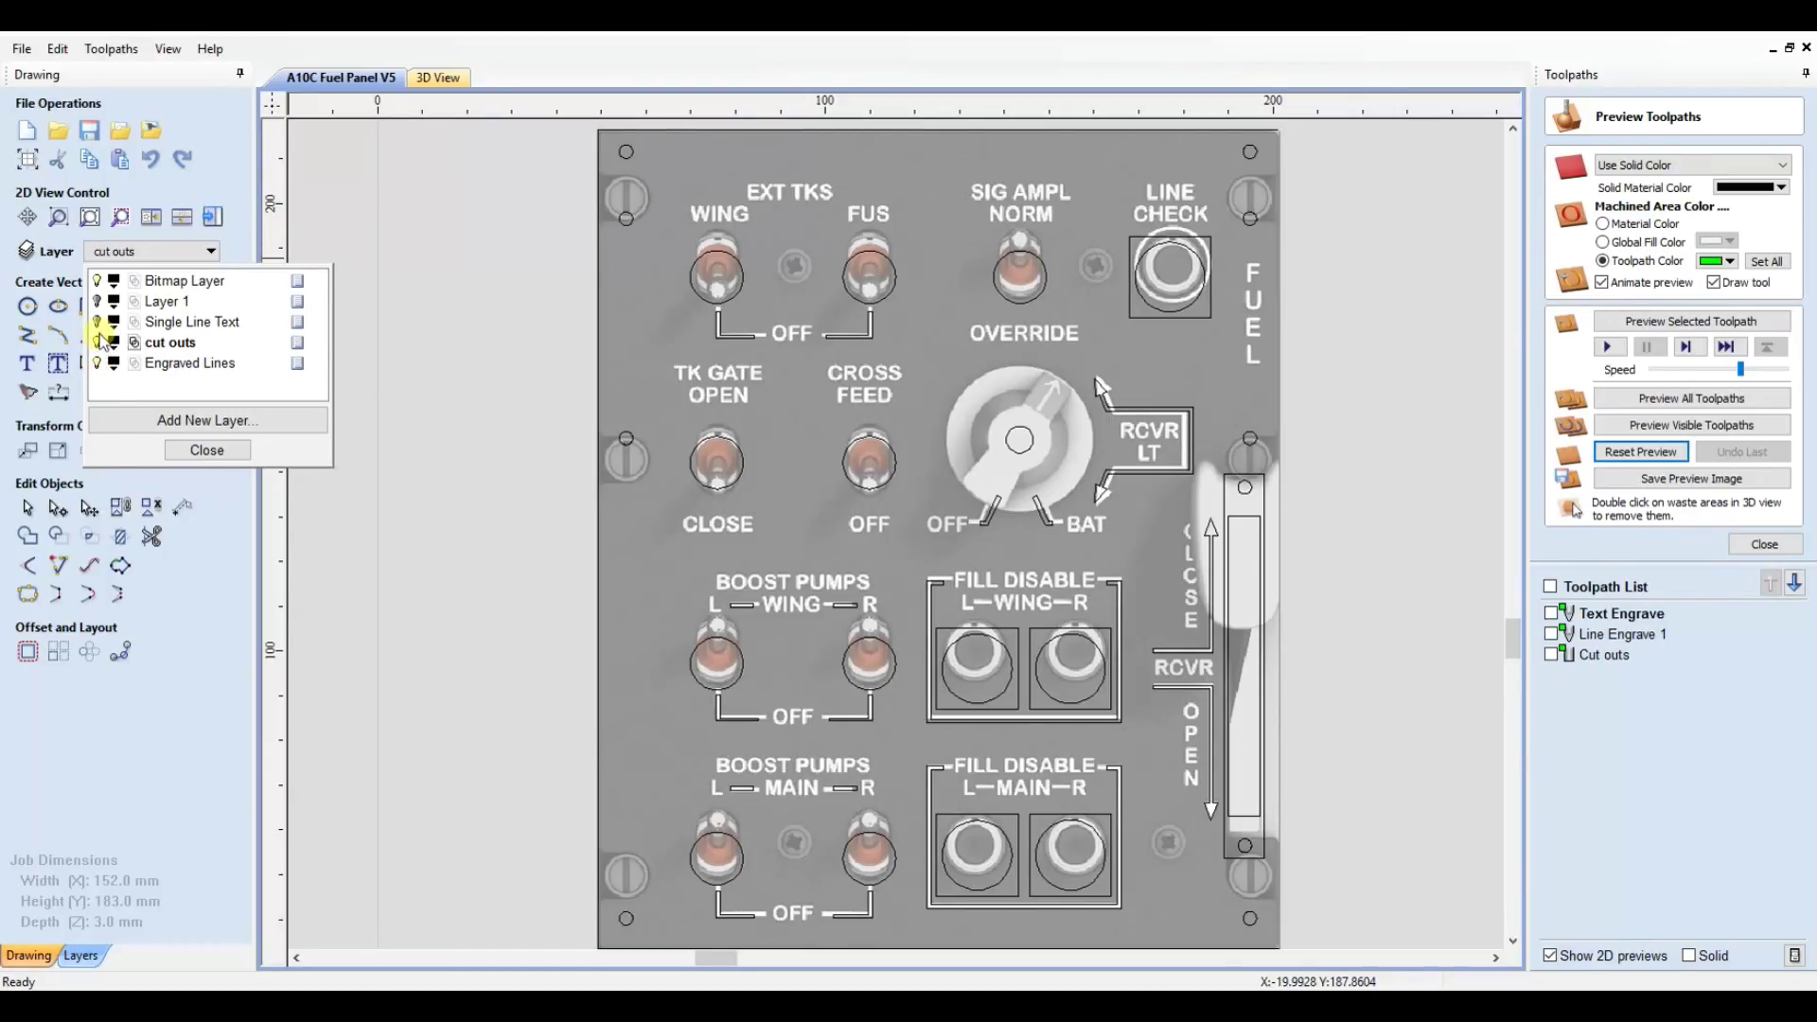
click(99, 323)
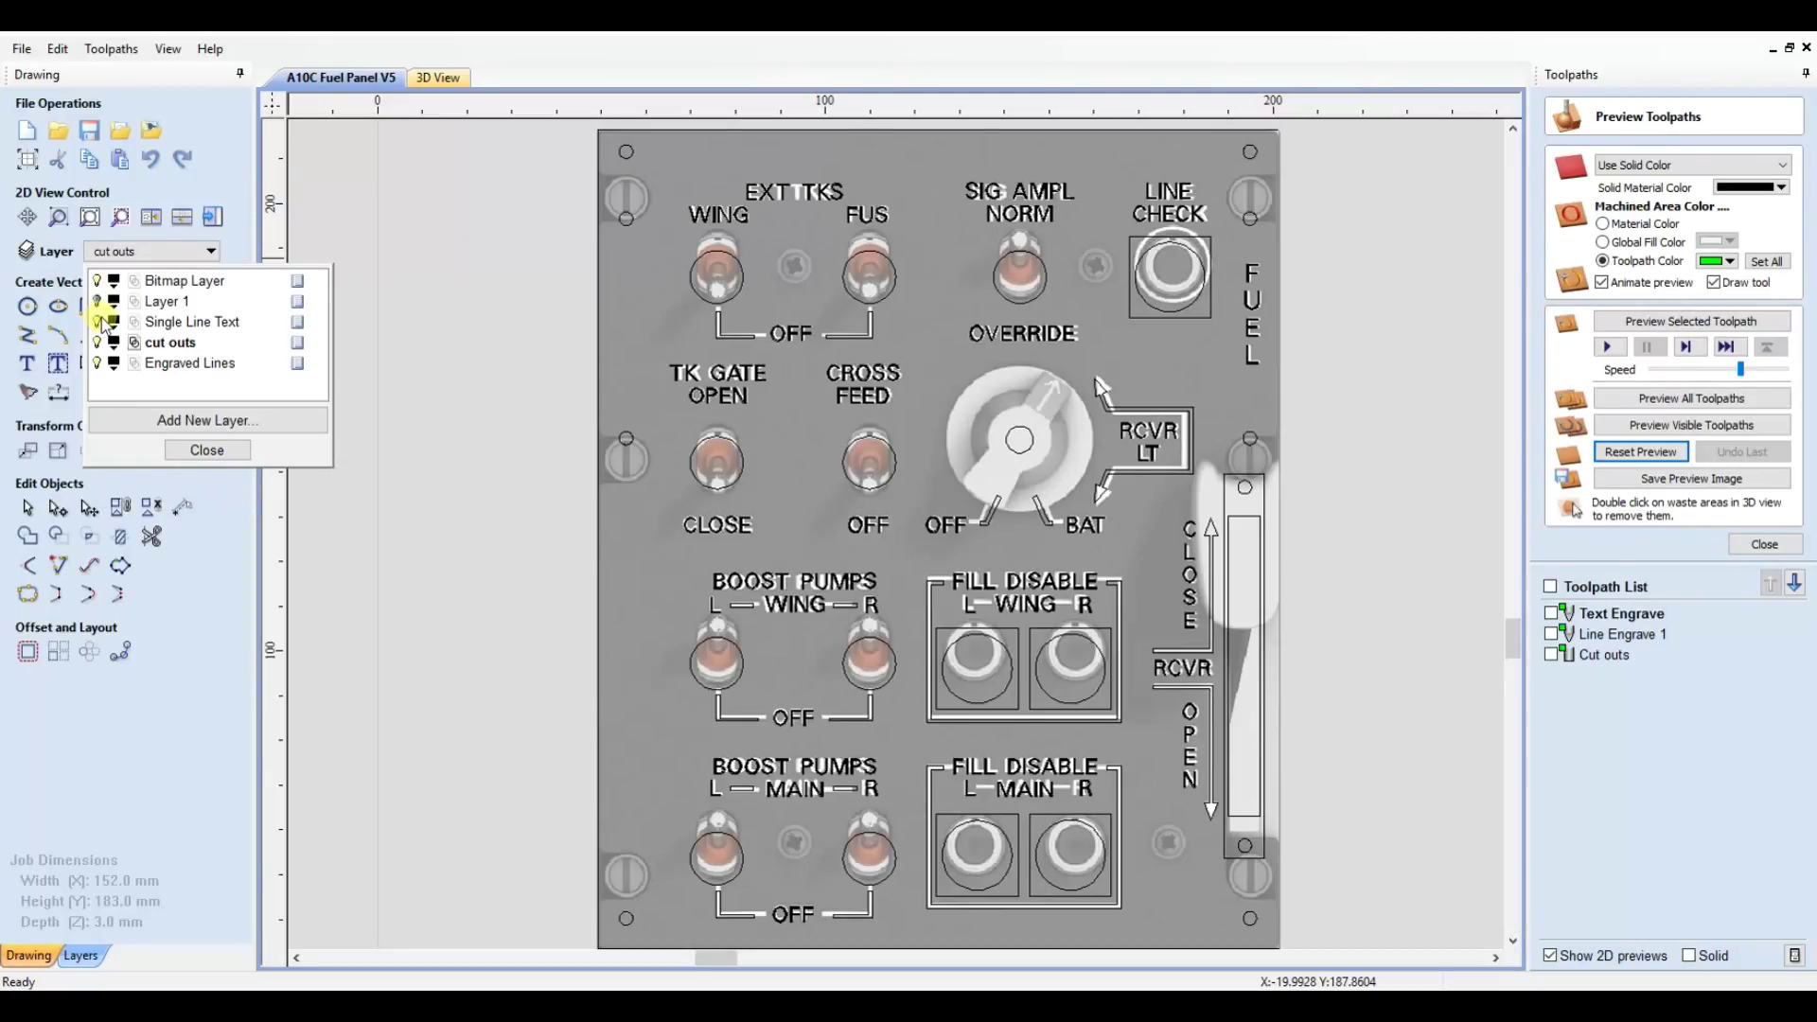
click(98, 281)
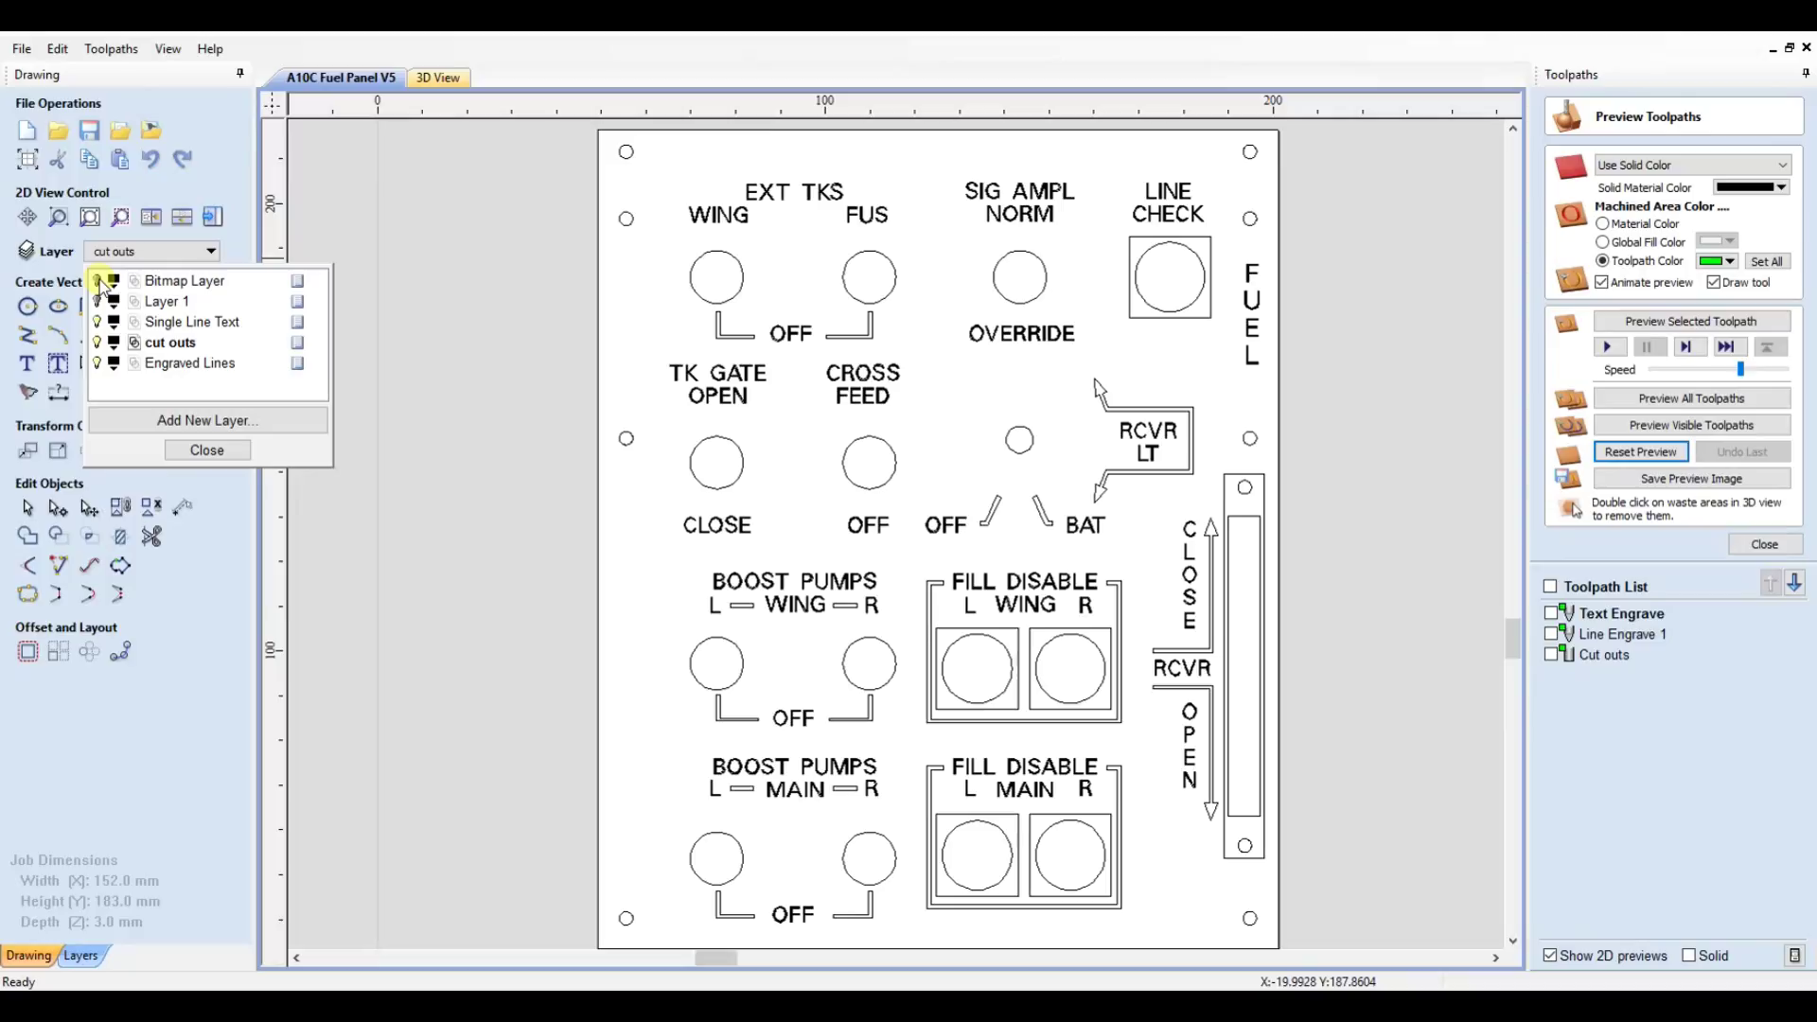
Tick the Cut outs, Line Engrave 1 and Text Engrave toolpaths for preview.
click(183, 453)
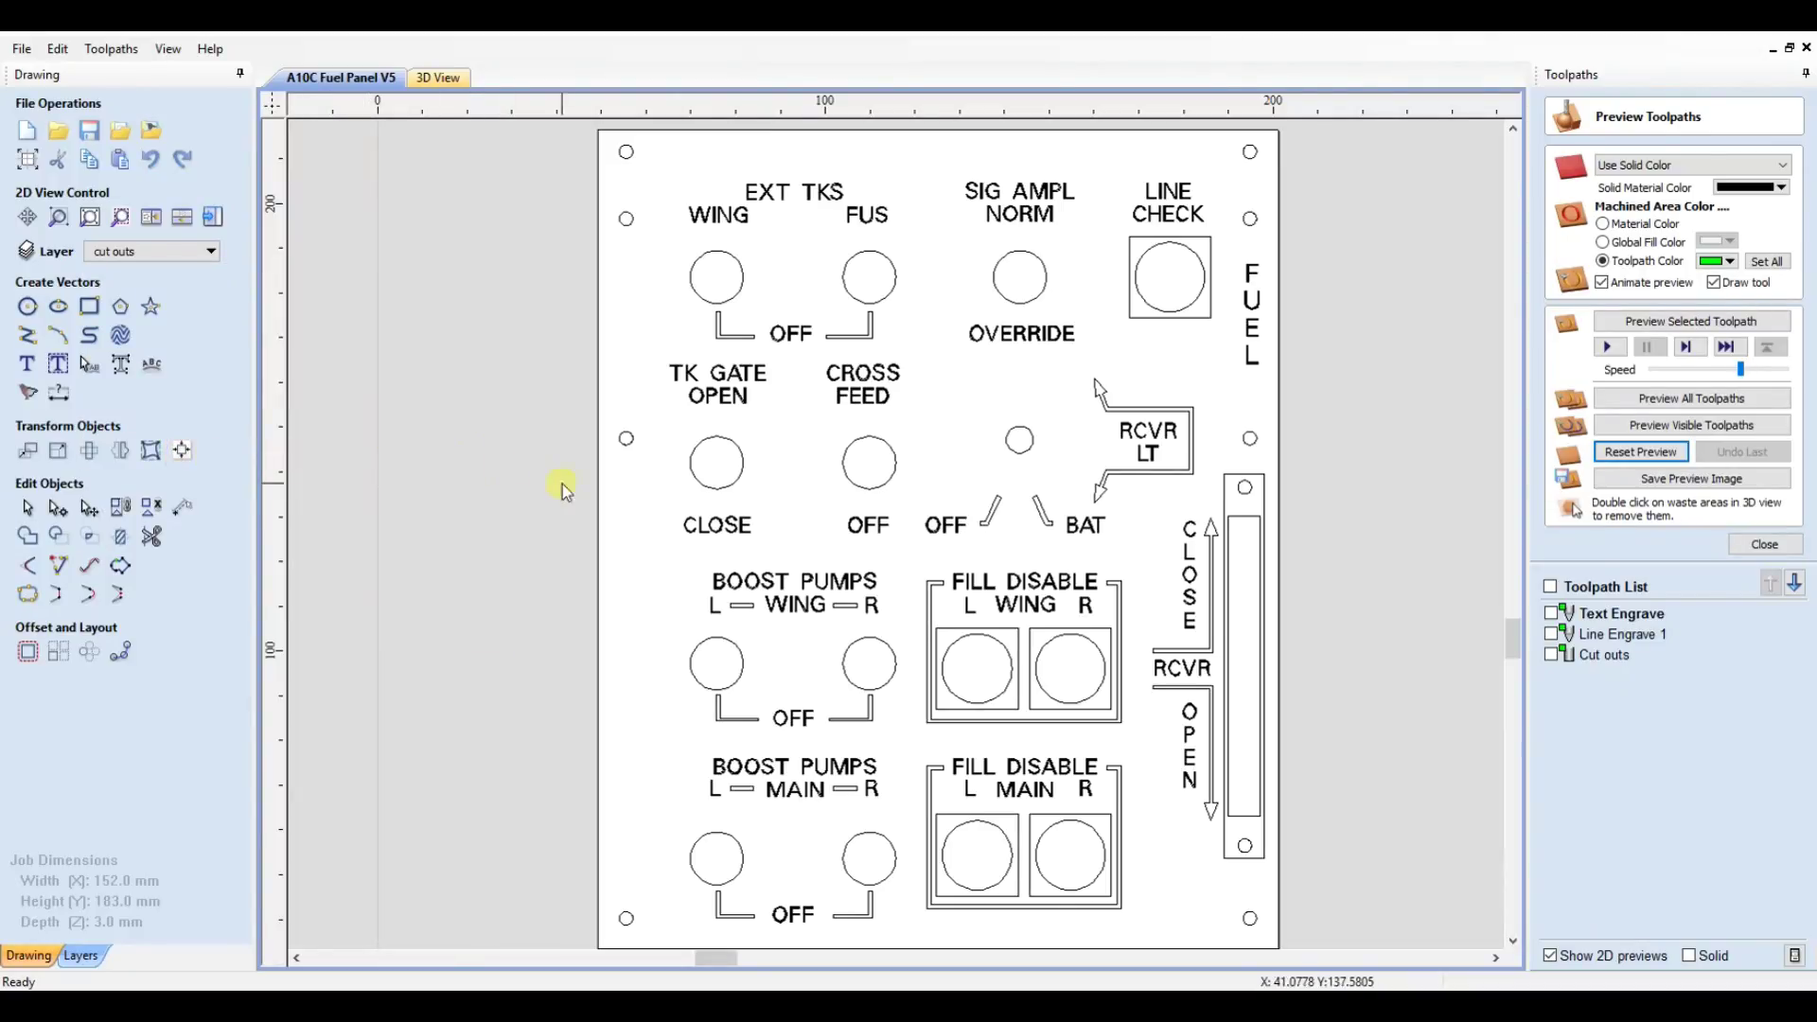
click(1552, 655)
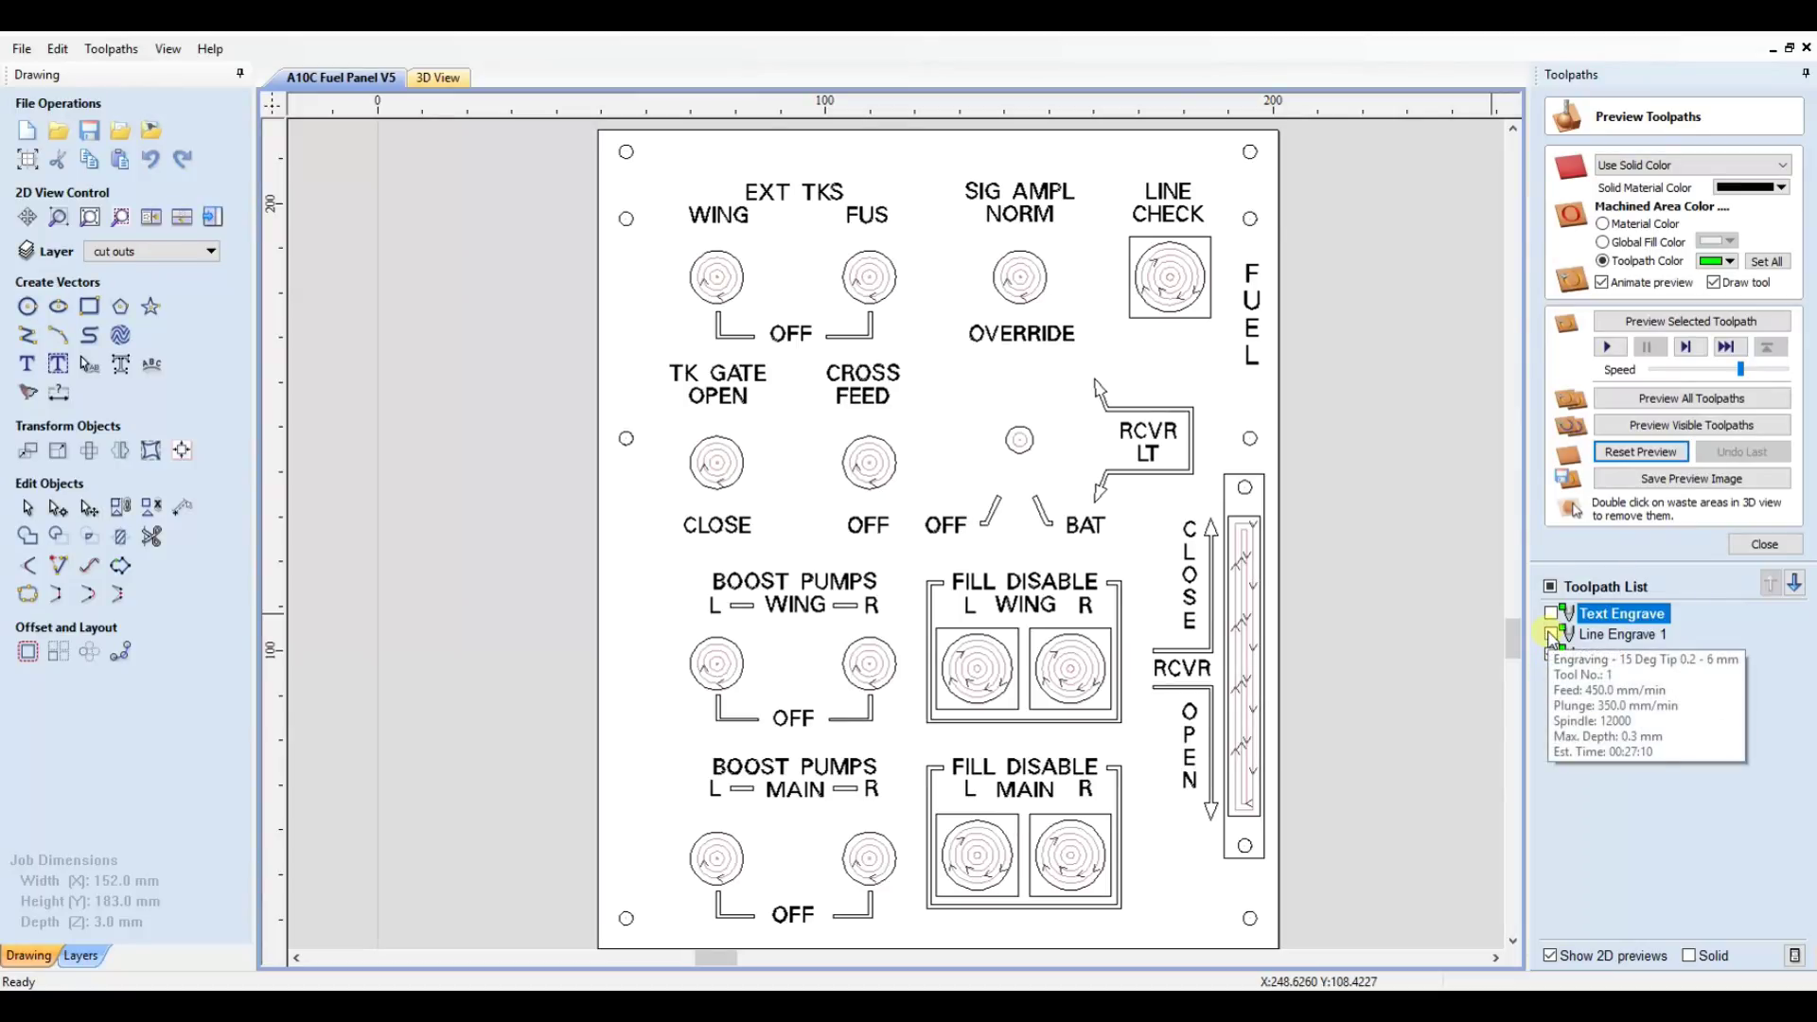
click(1552, 634)
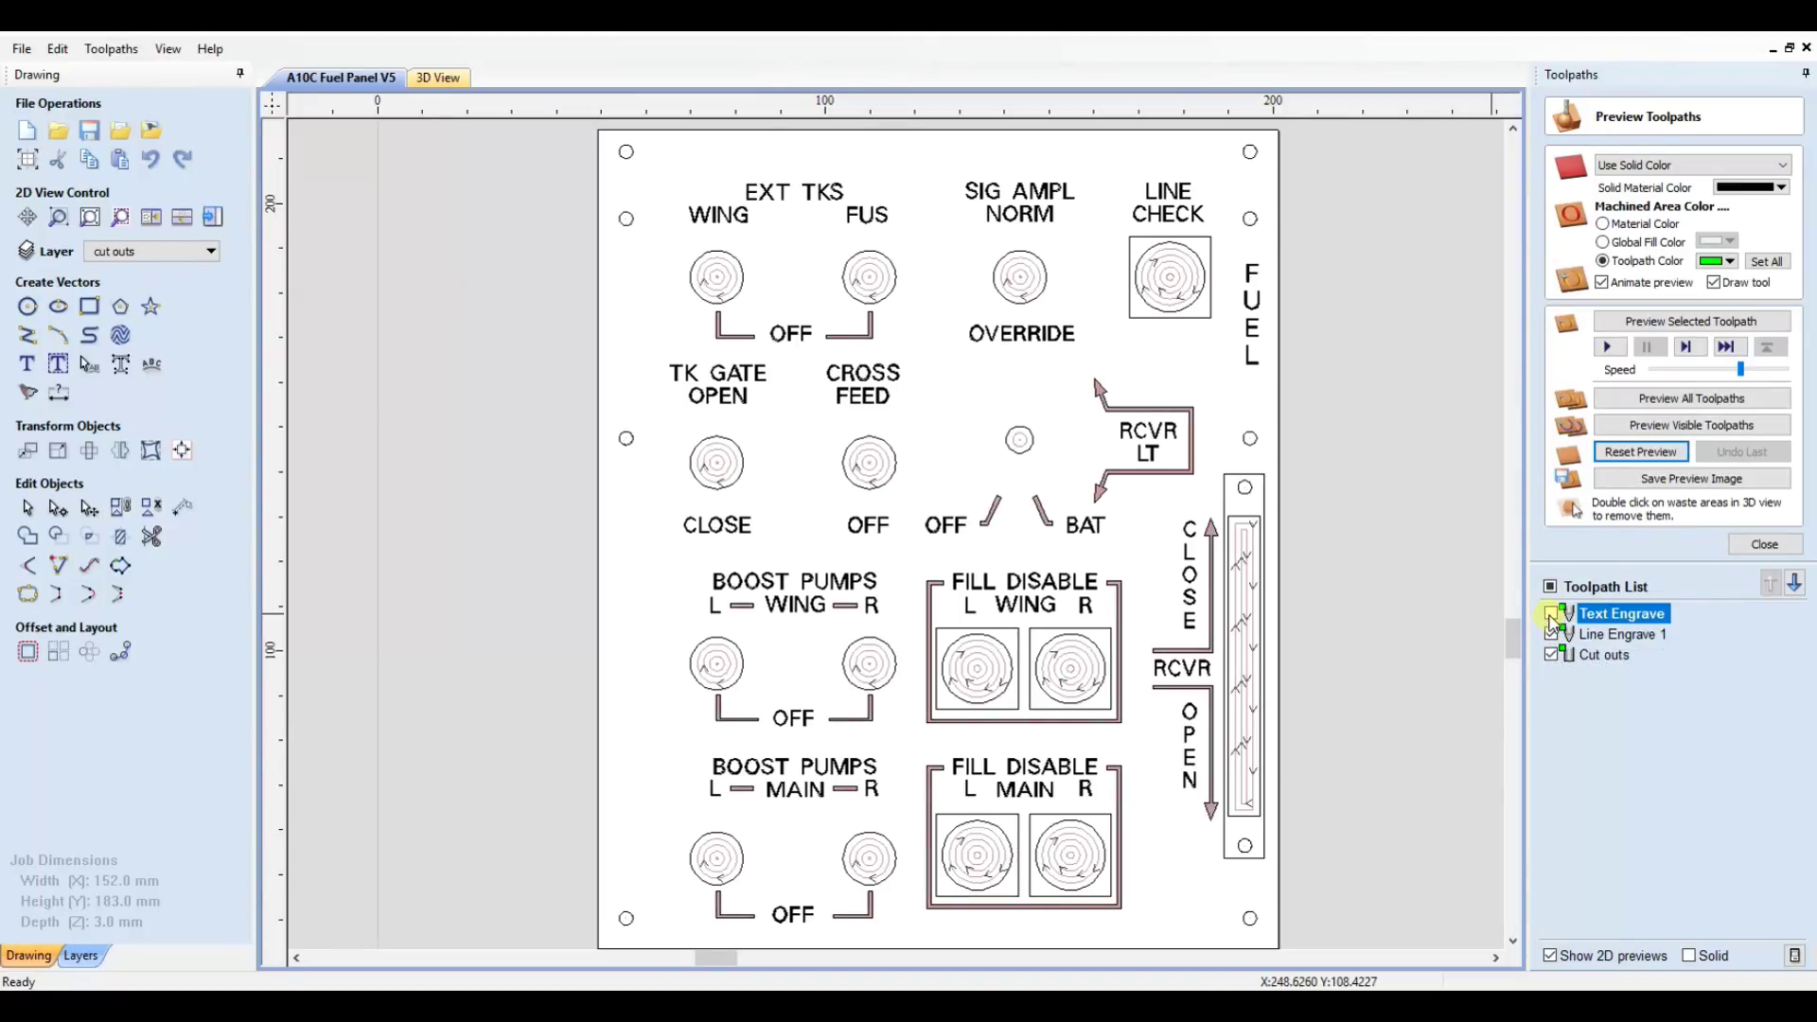
click(1552, 614)
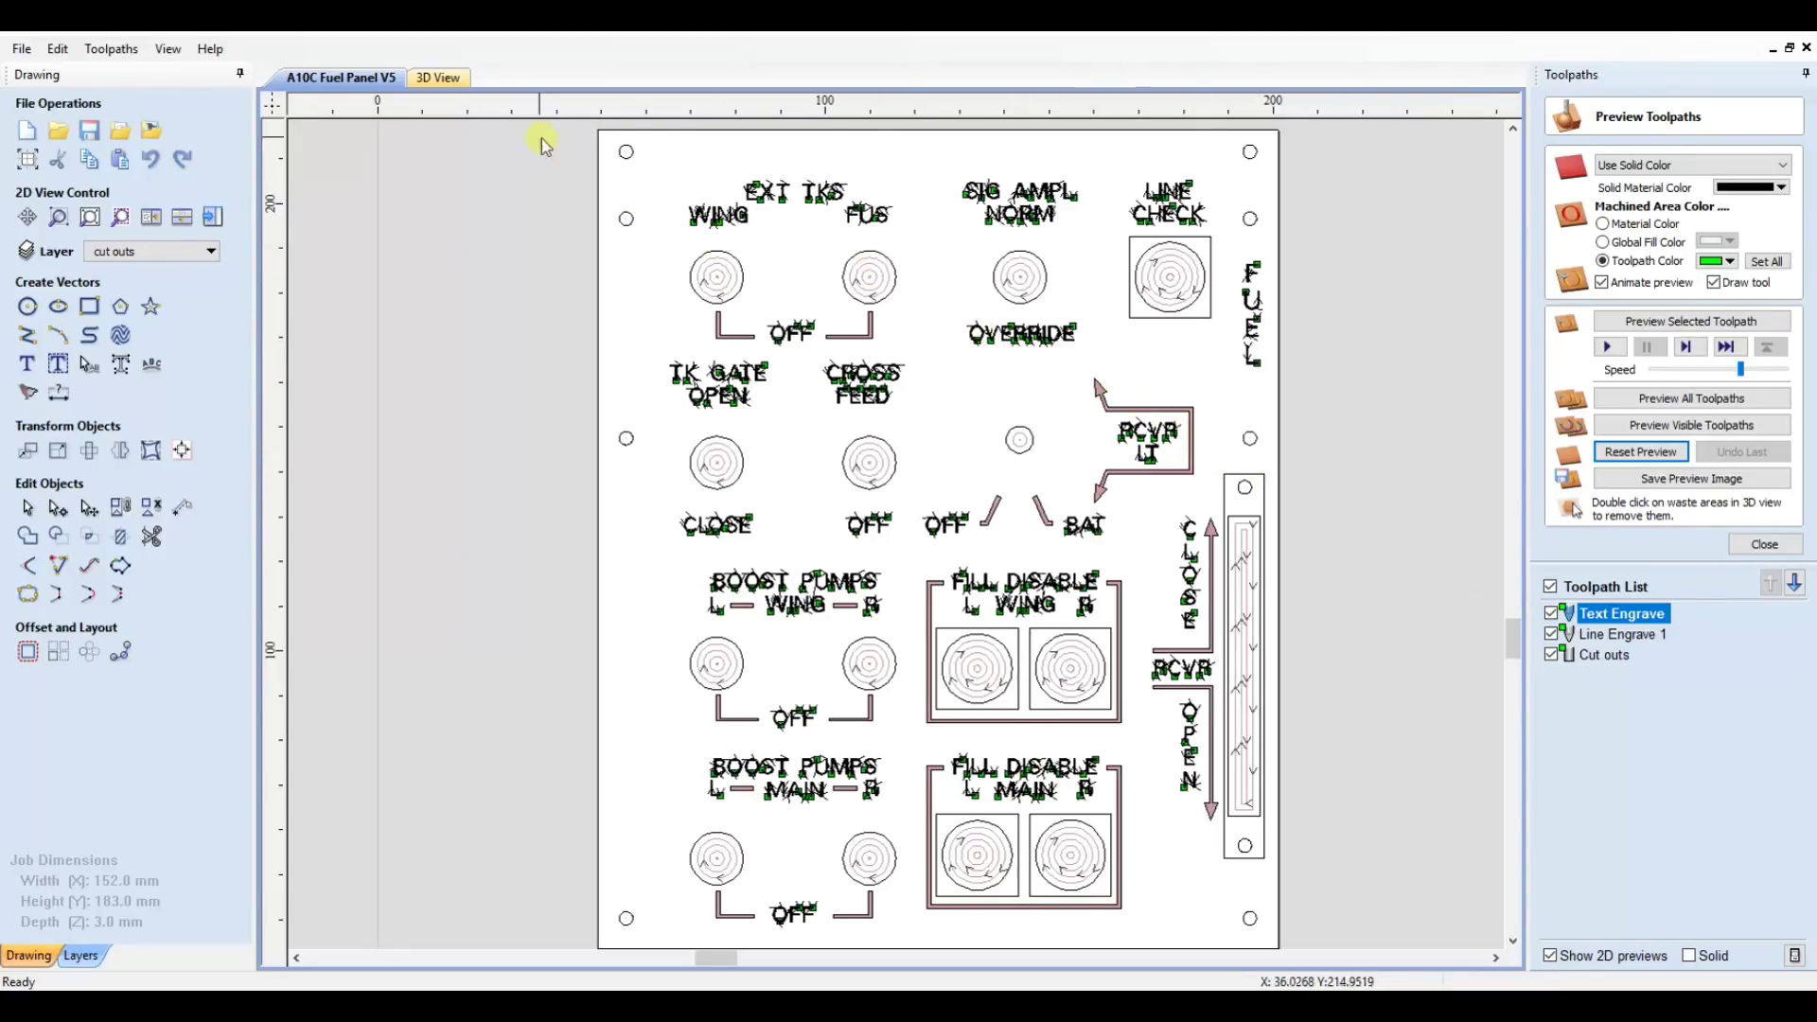
In the 3D view, reset the preview to uncut material and untick all toolpaths.
click(444, 77)
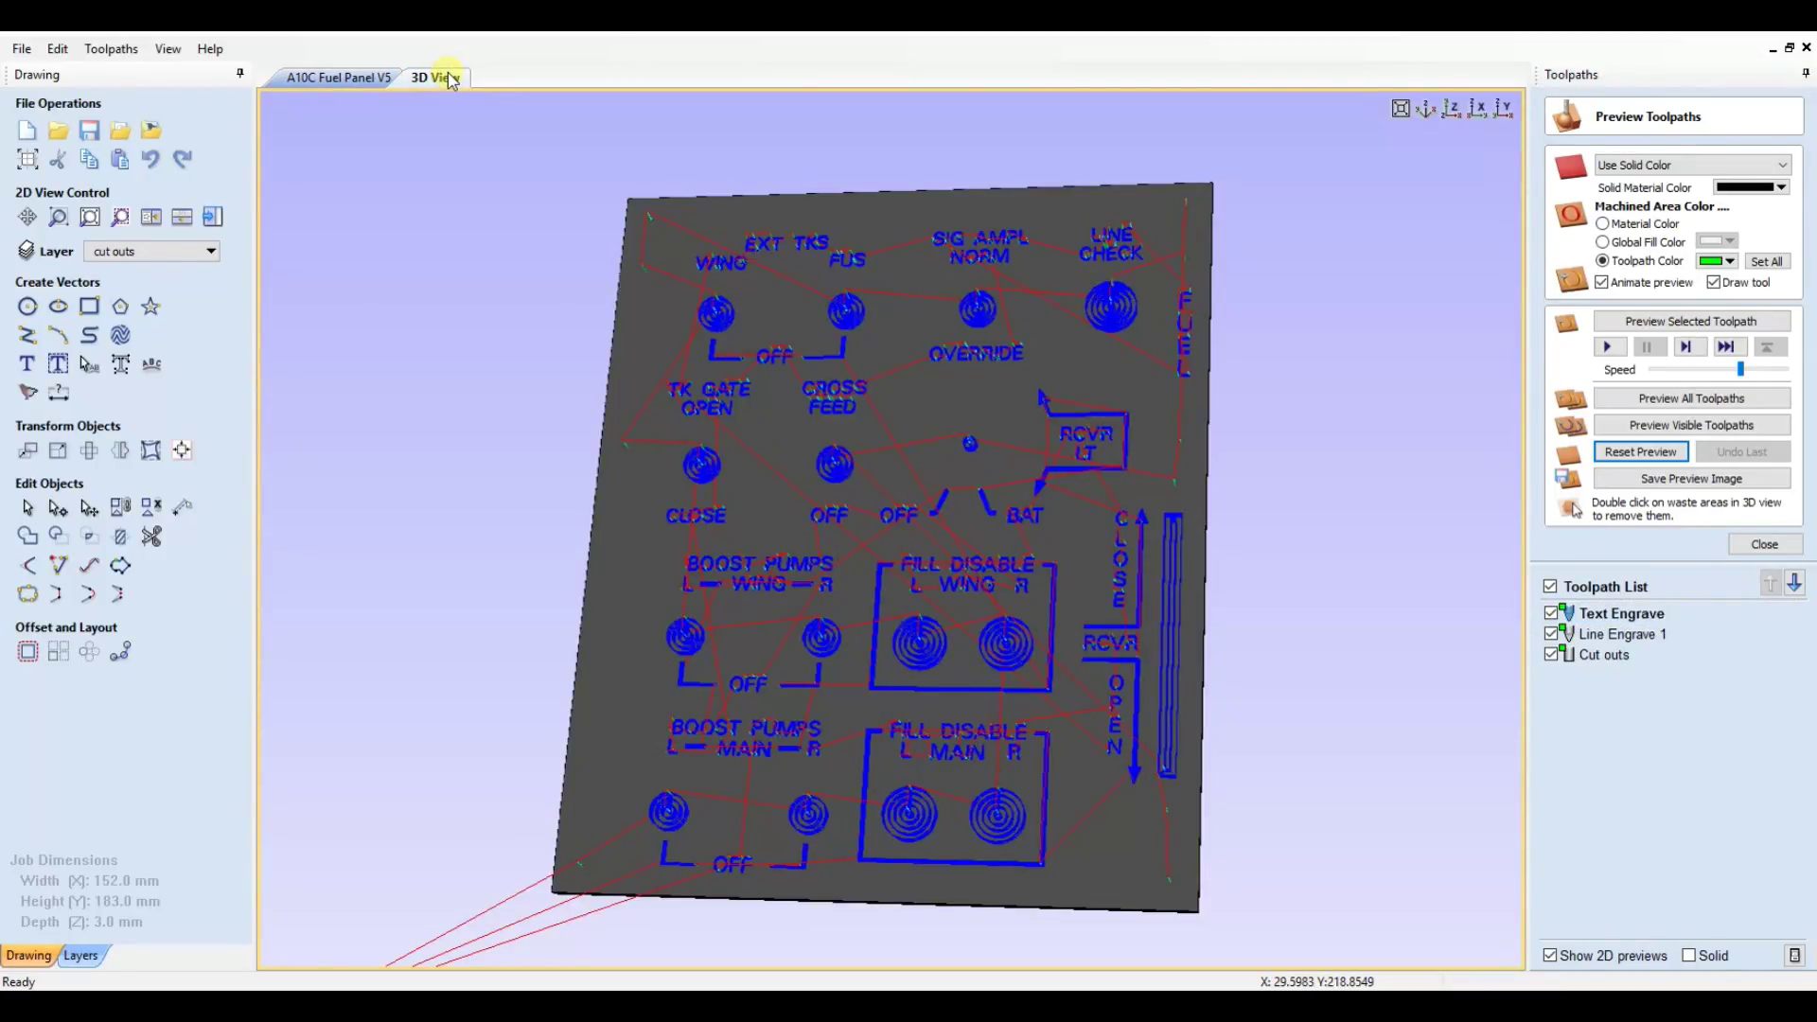
click(1616, 459)
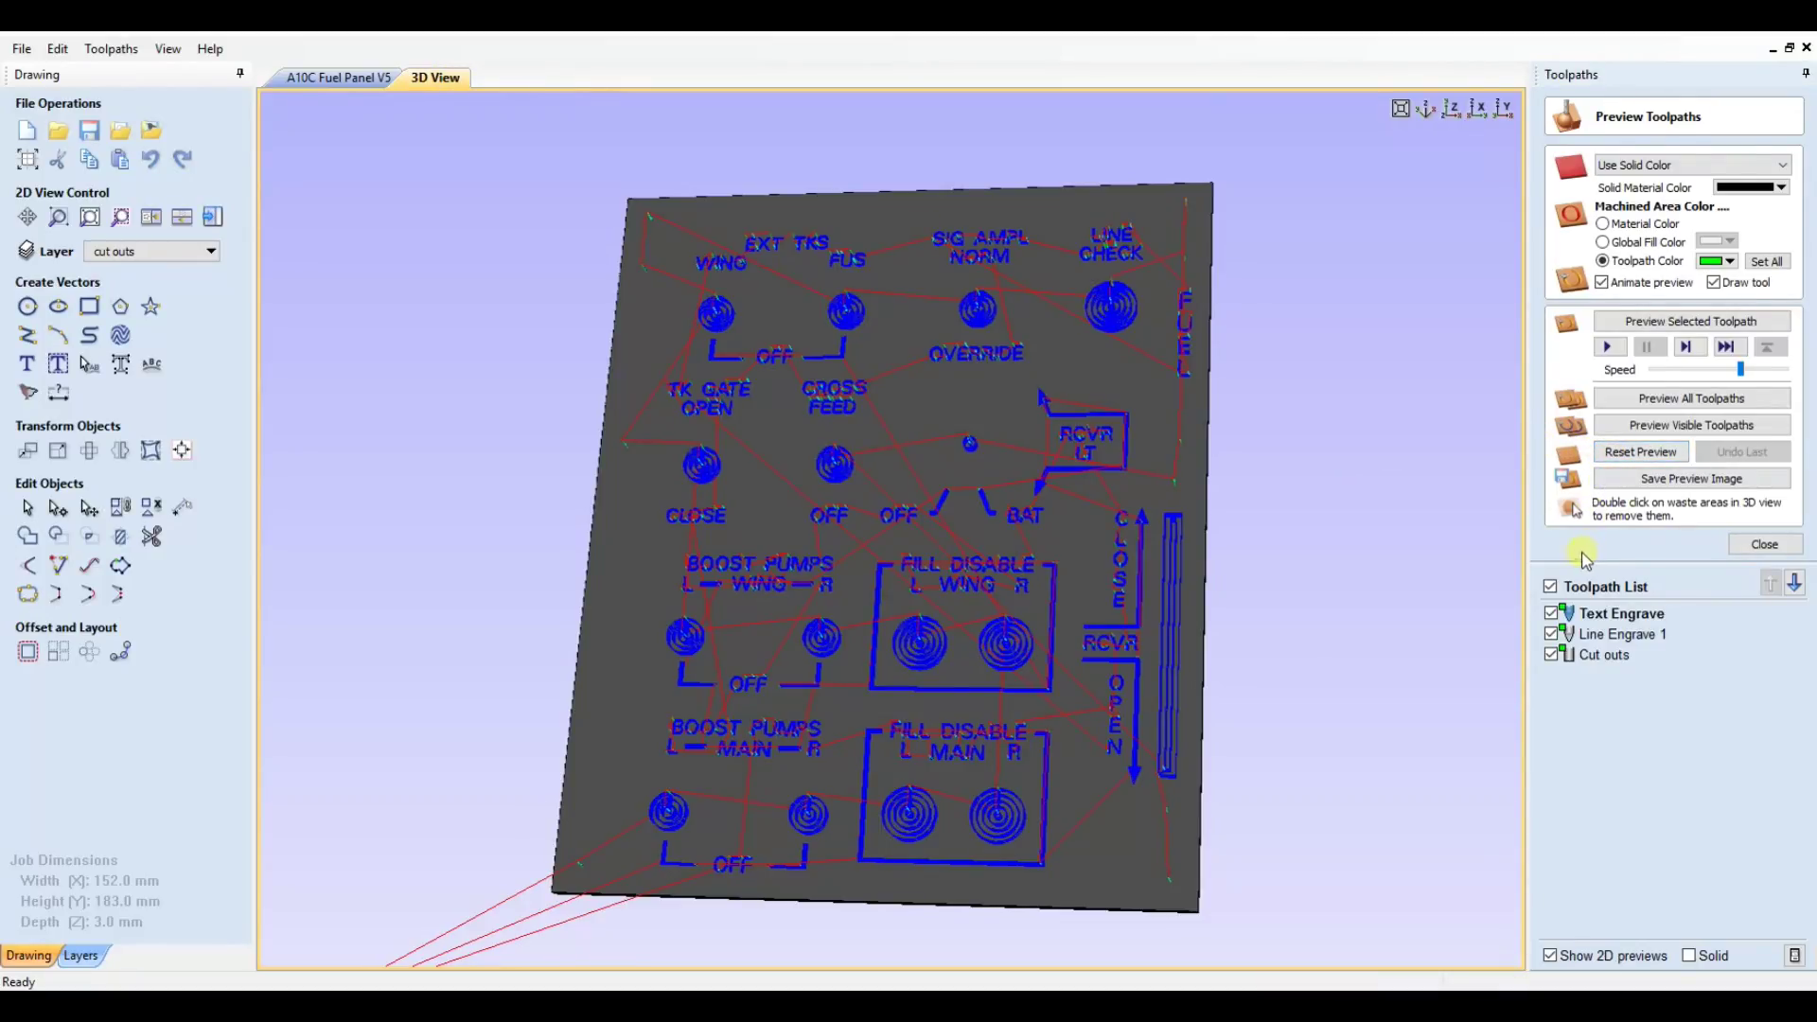
click(1549, 588)
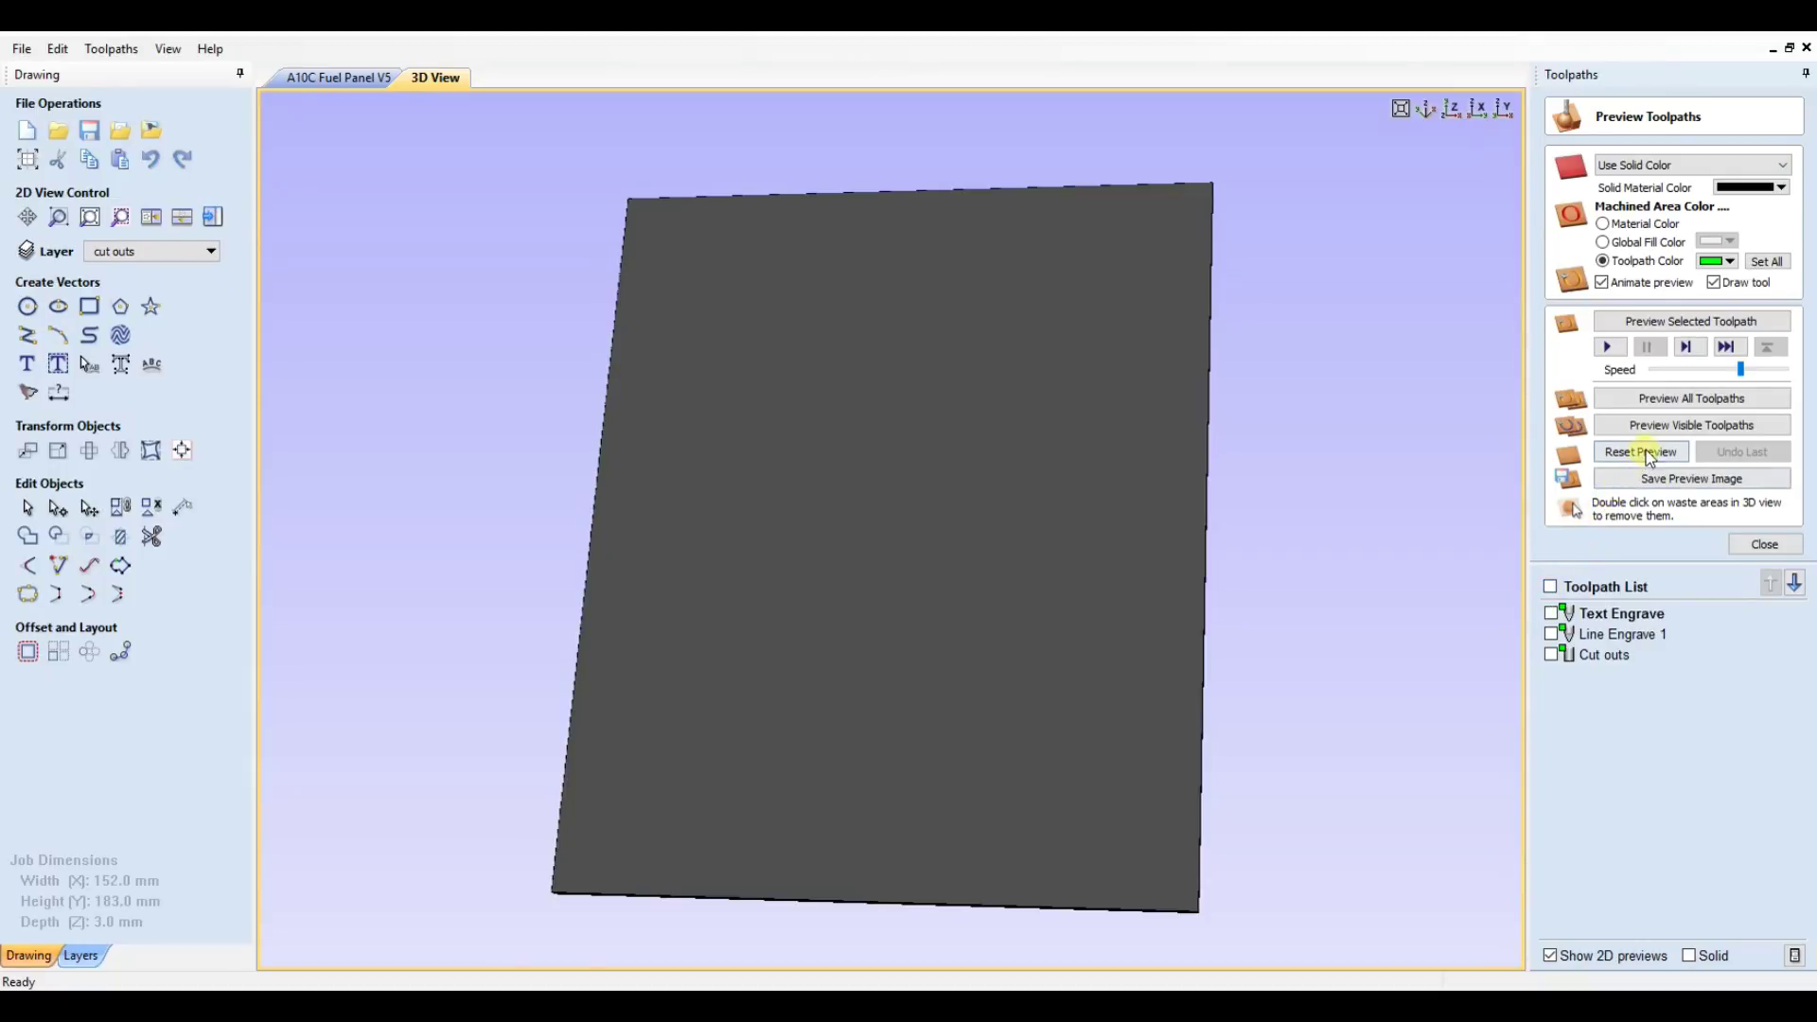
Run Preview All Toolpaths to simulate the engraving and cut-out holes.
click(1670, 401)
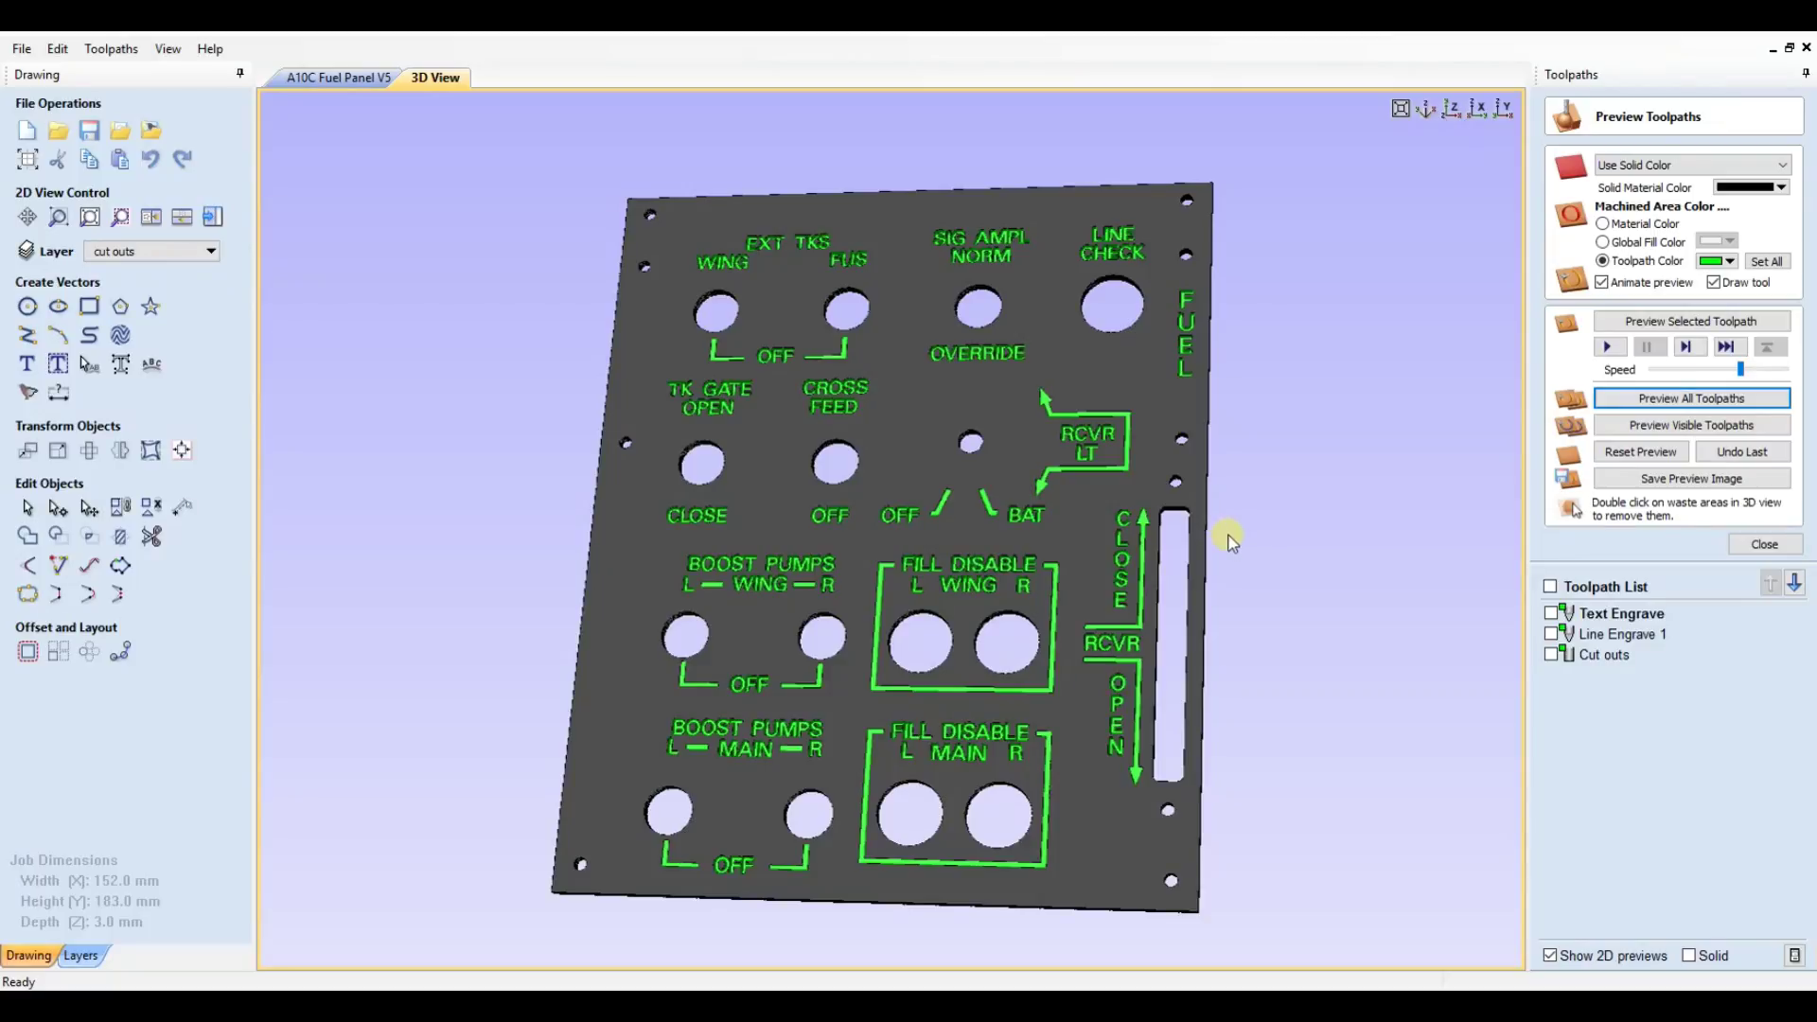
drag(1228, 542, 1254, 601)
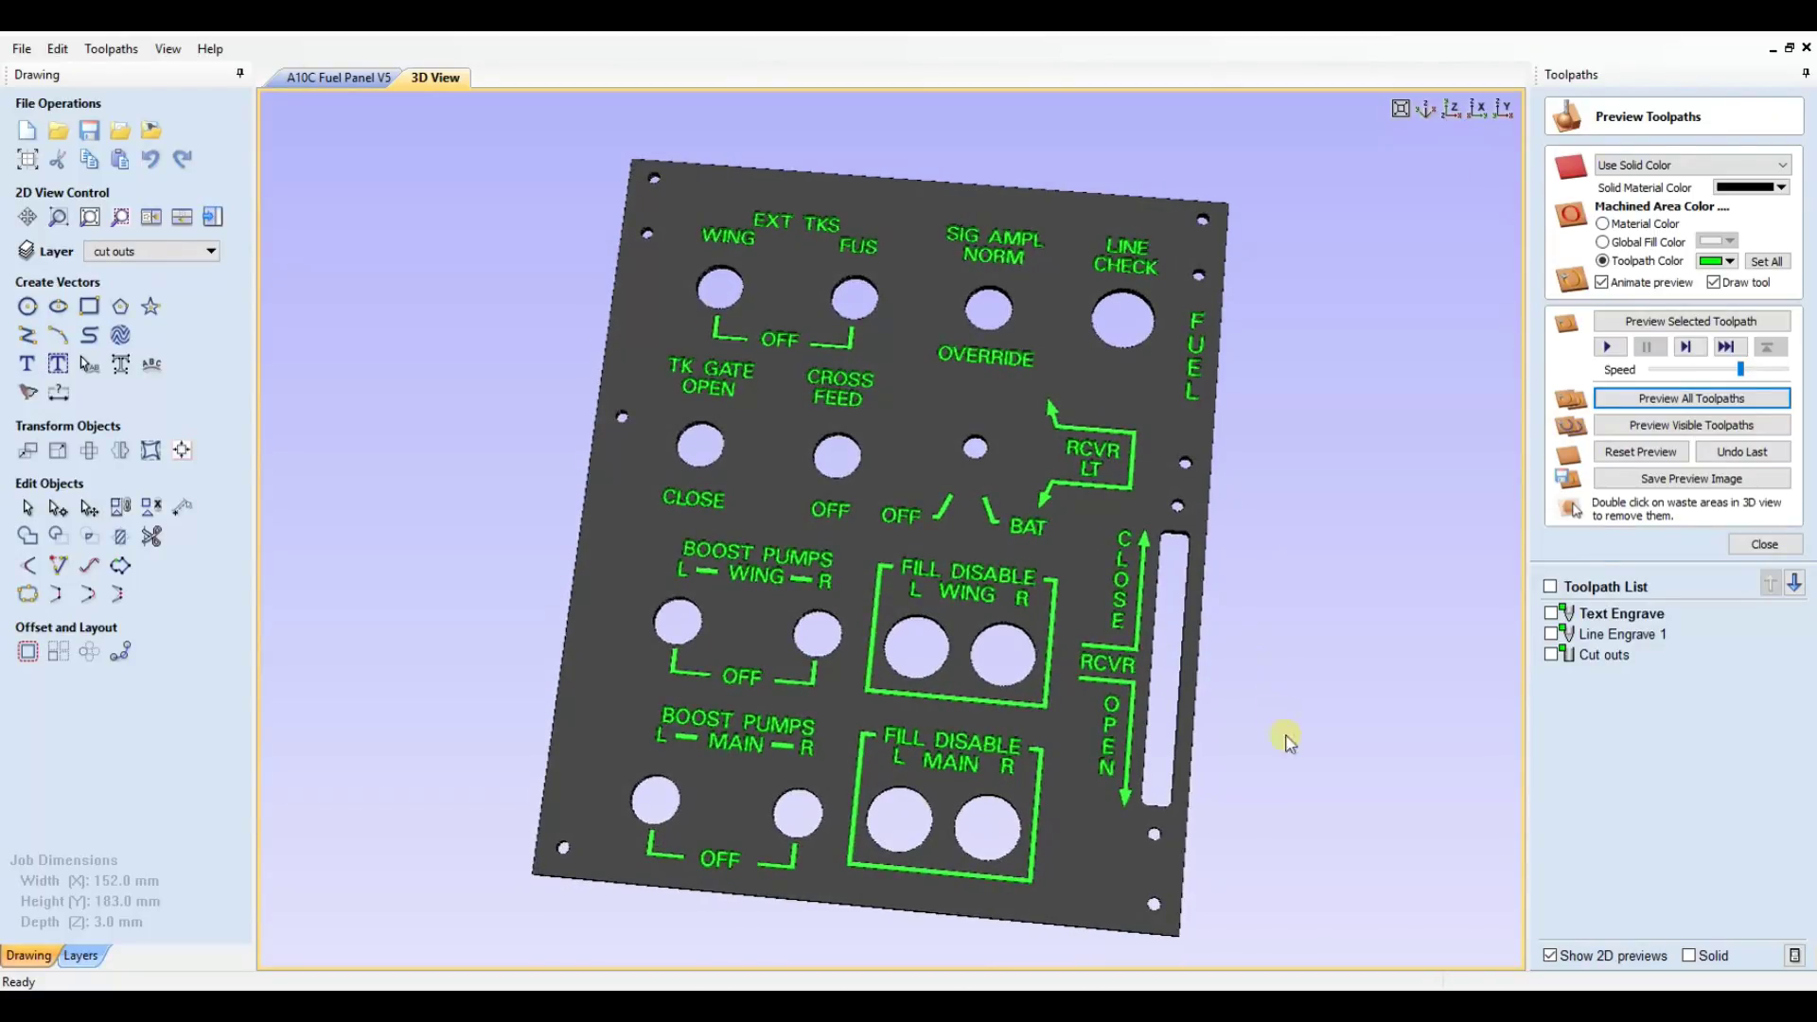
drag(1287, 740, 1304, 740)
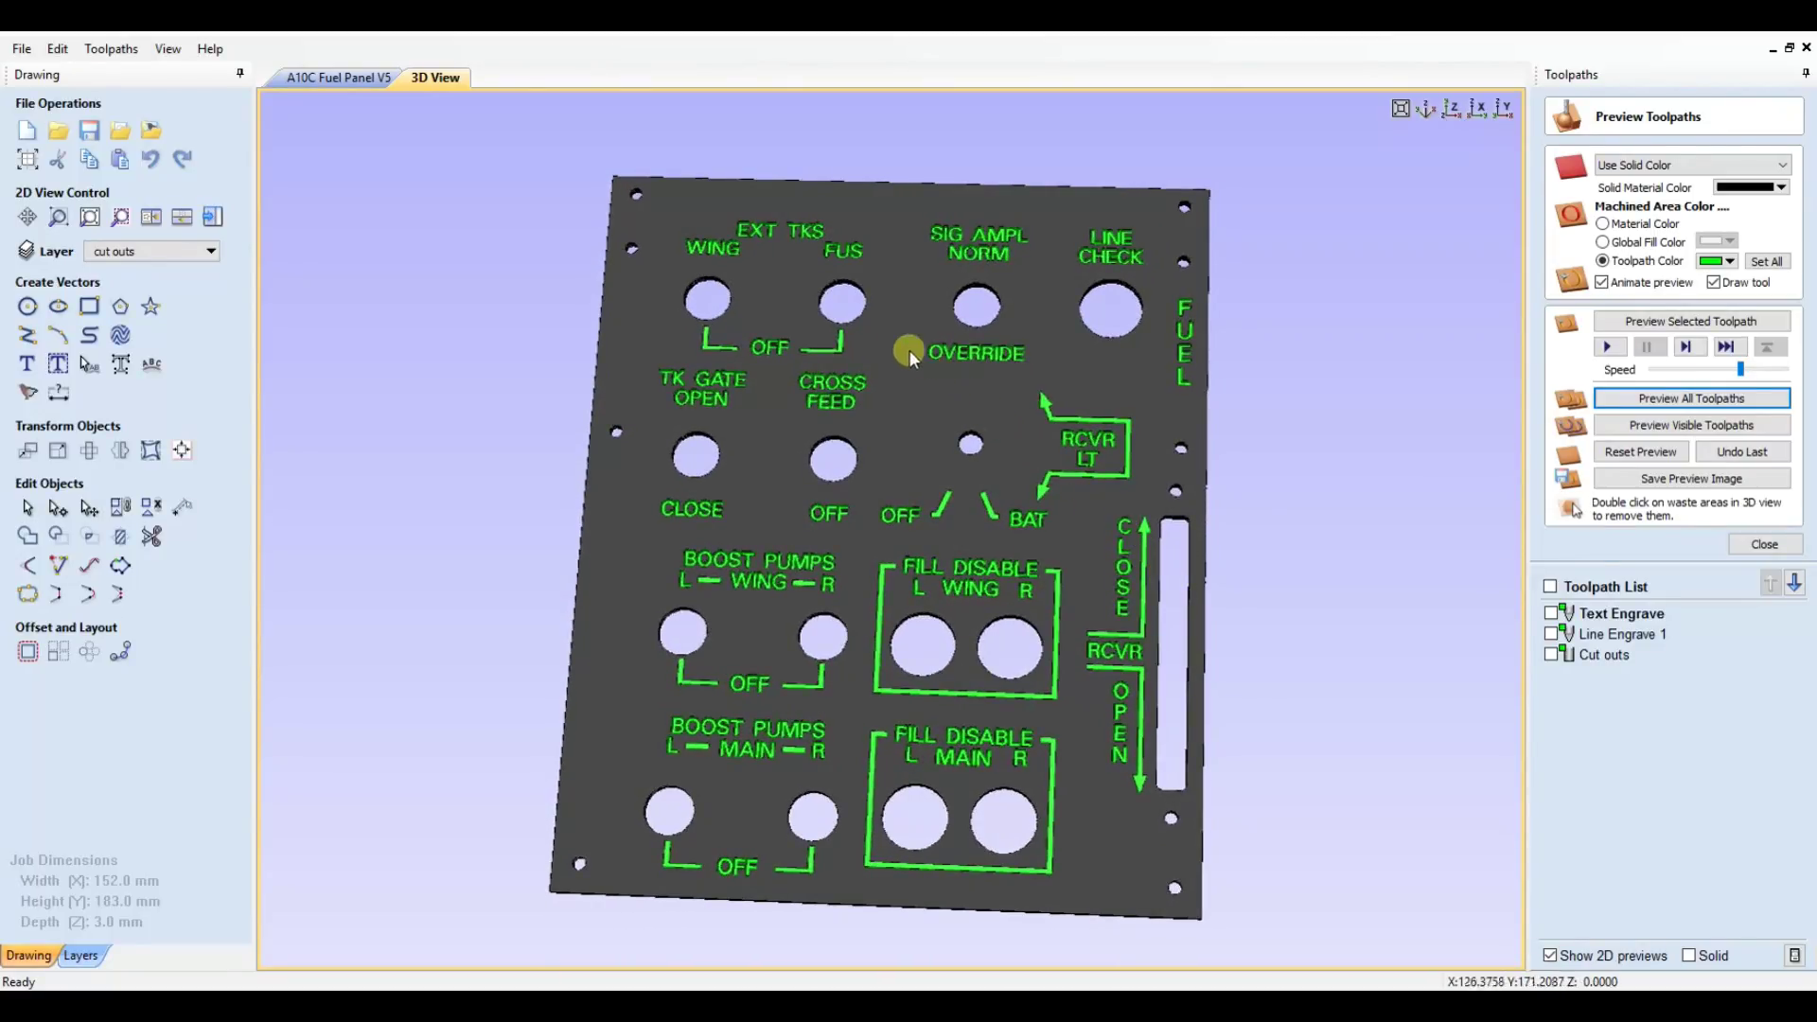
scroll(774, 292, up, 3)
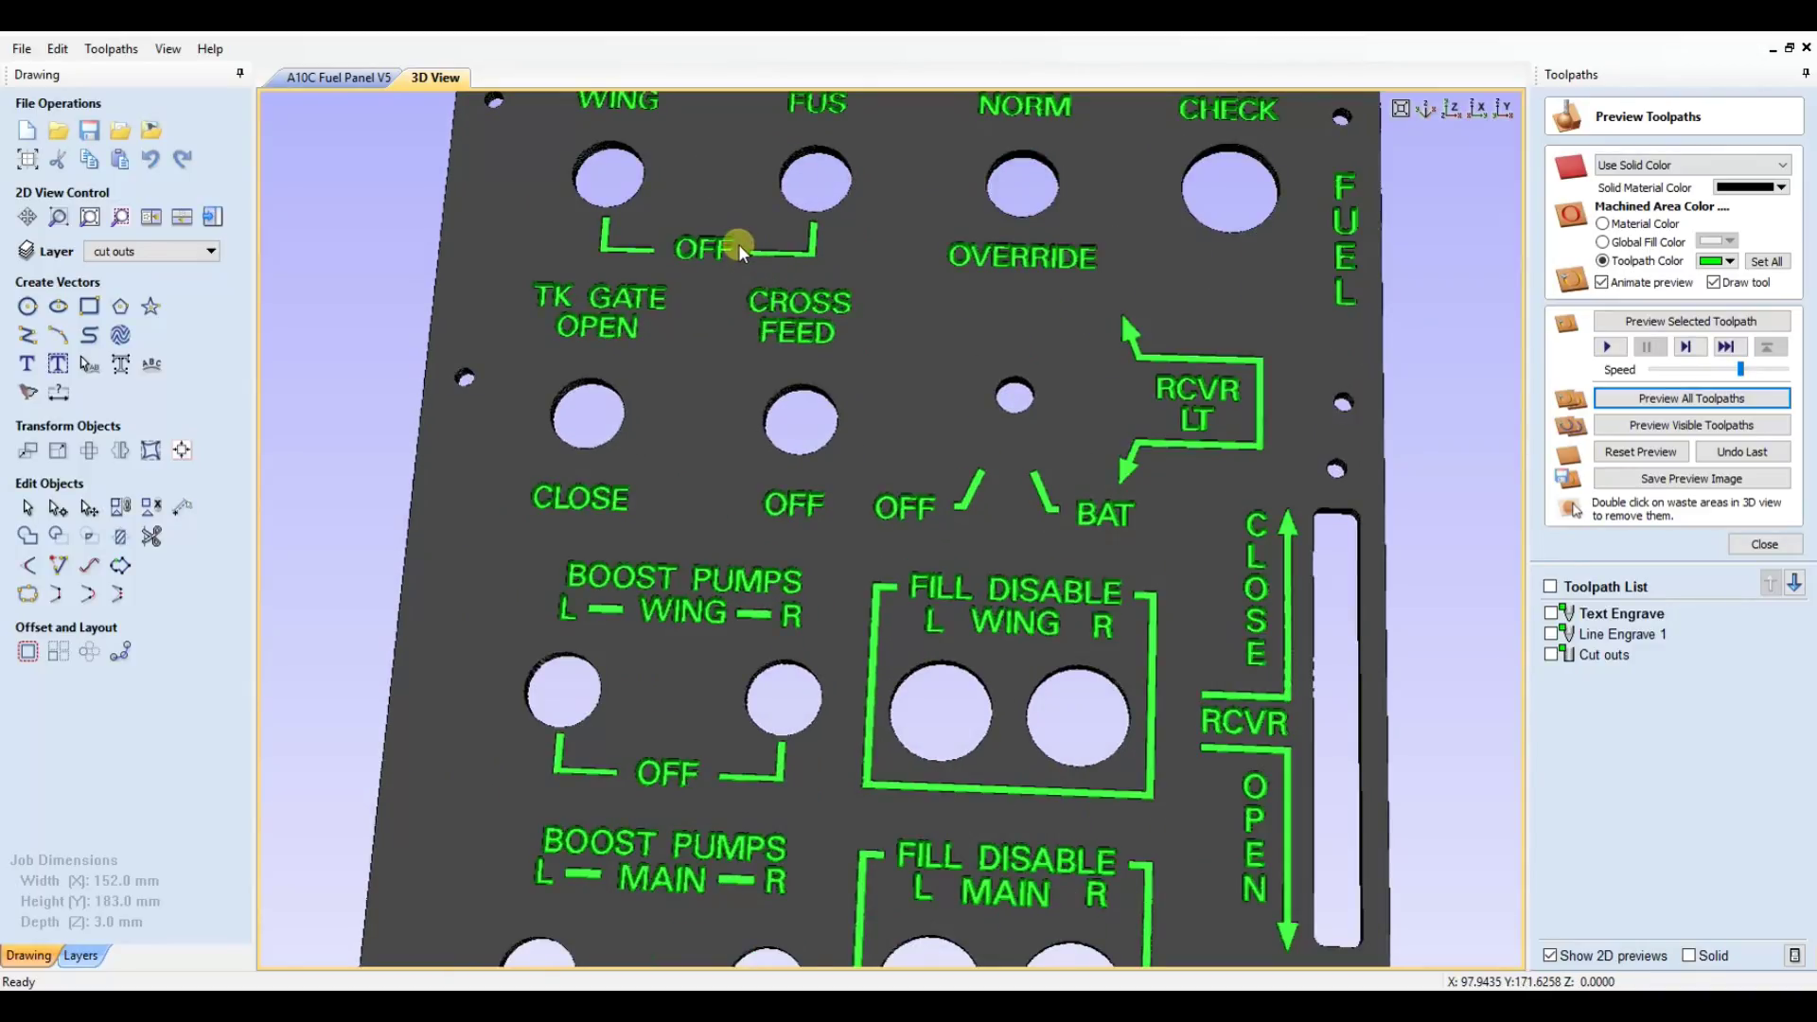
scroll(748, 294, down, 3)
scroll(815, 477, up, 5)
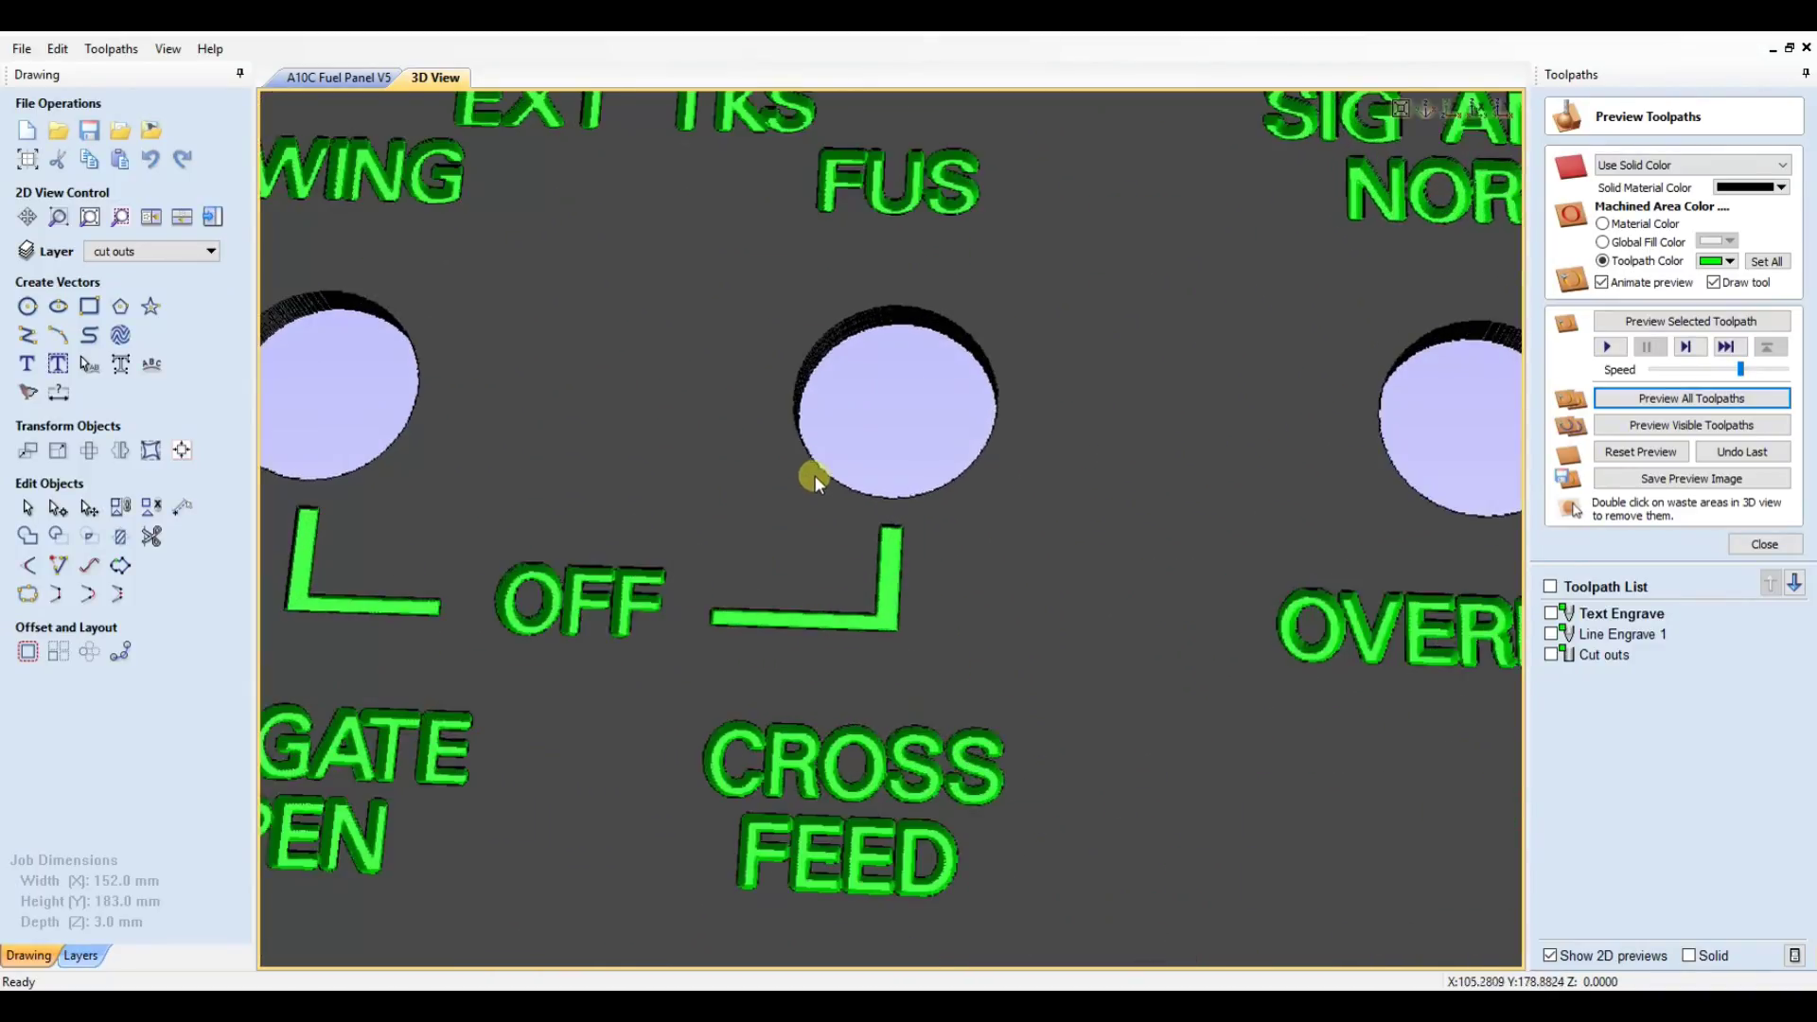
scroll(815, 496, up, 3)
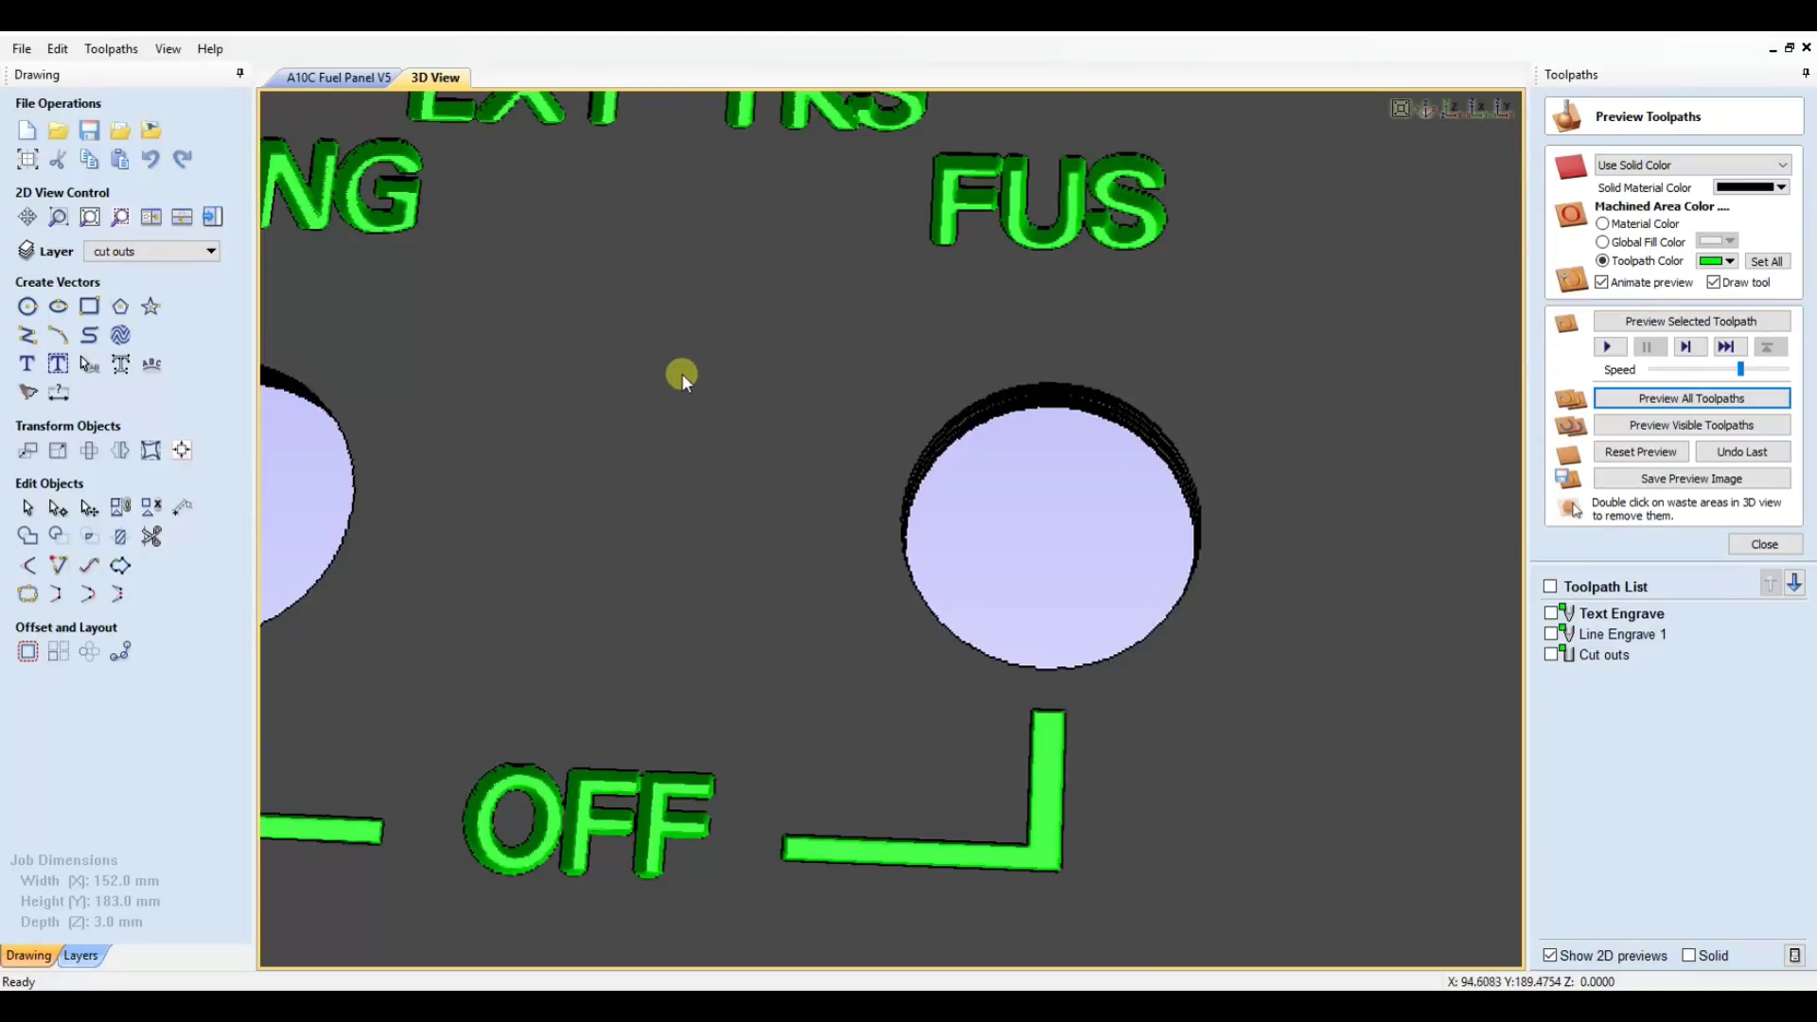
scroll(678, 377, down, 4)
scroll(759, 560, down, 4)
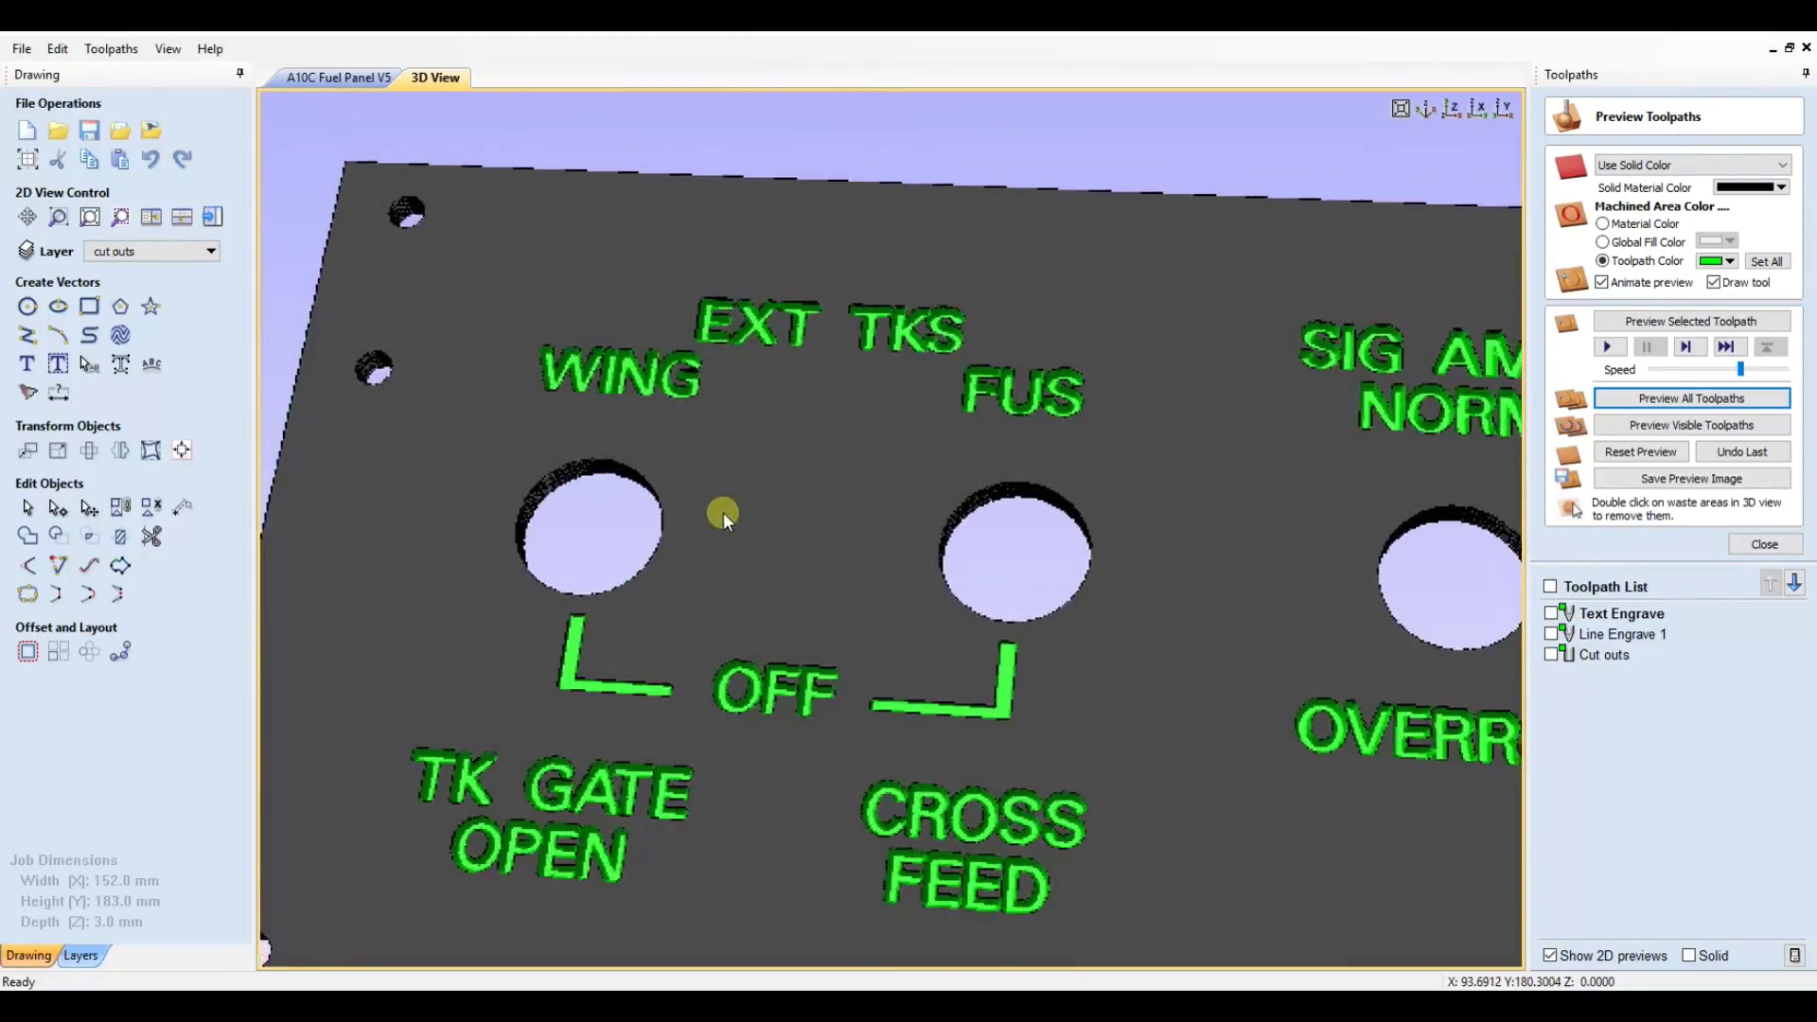
scroll(770, 559, up, 4)
drag(771, 559, 797, 590)
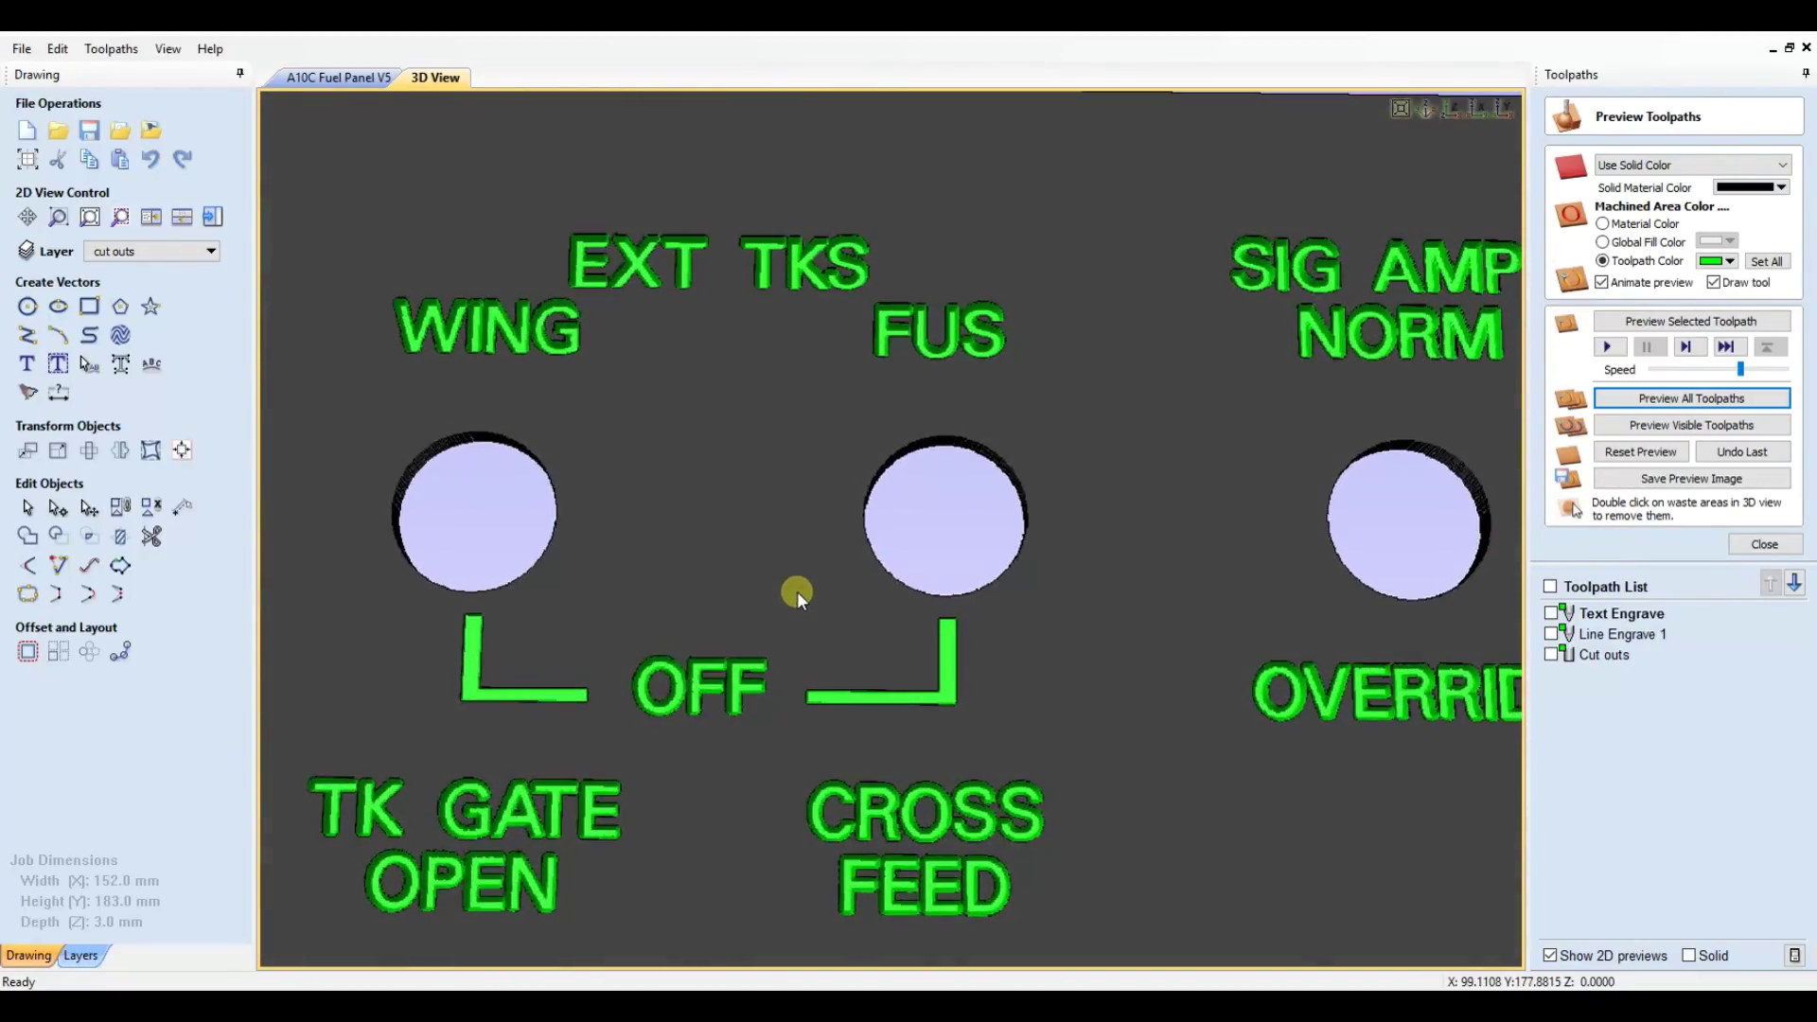
drag(1060, 712, 956, 600)
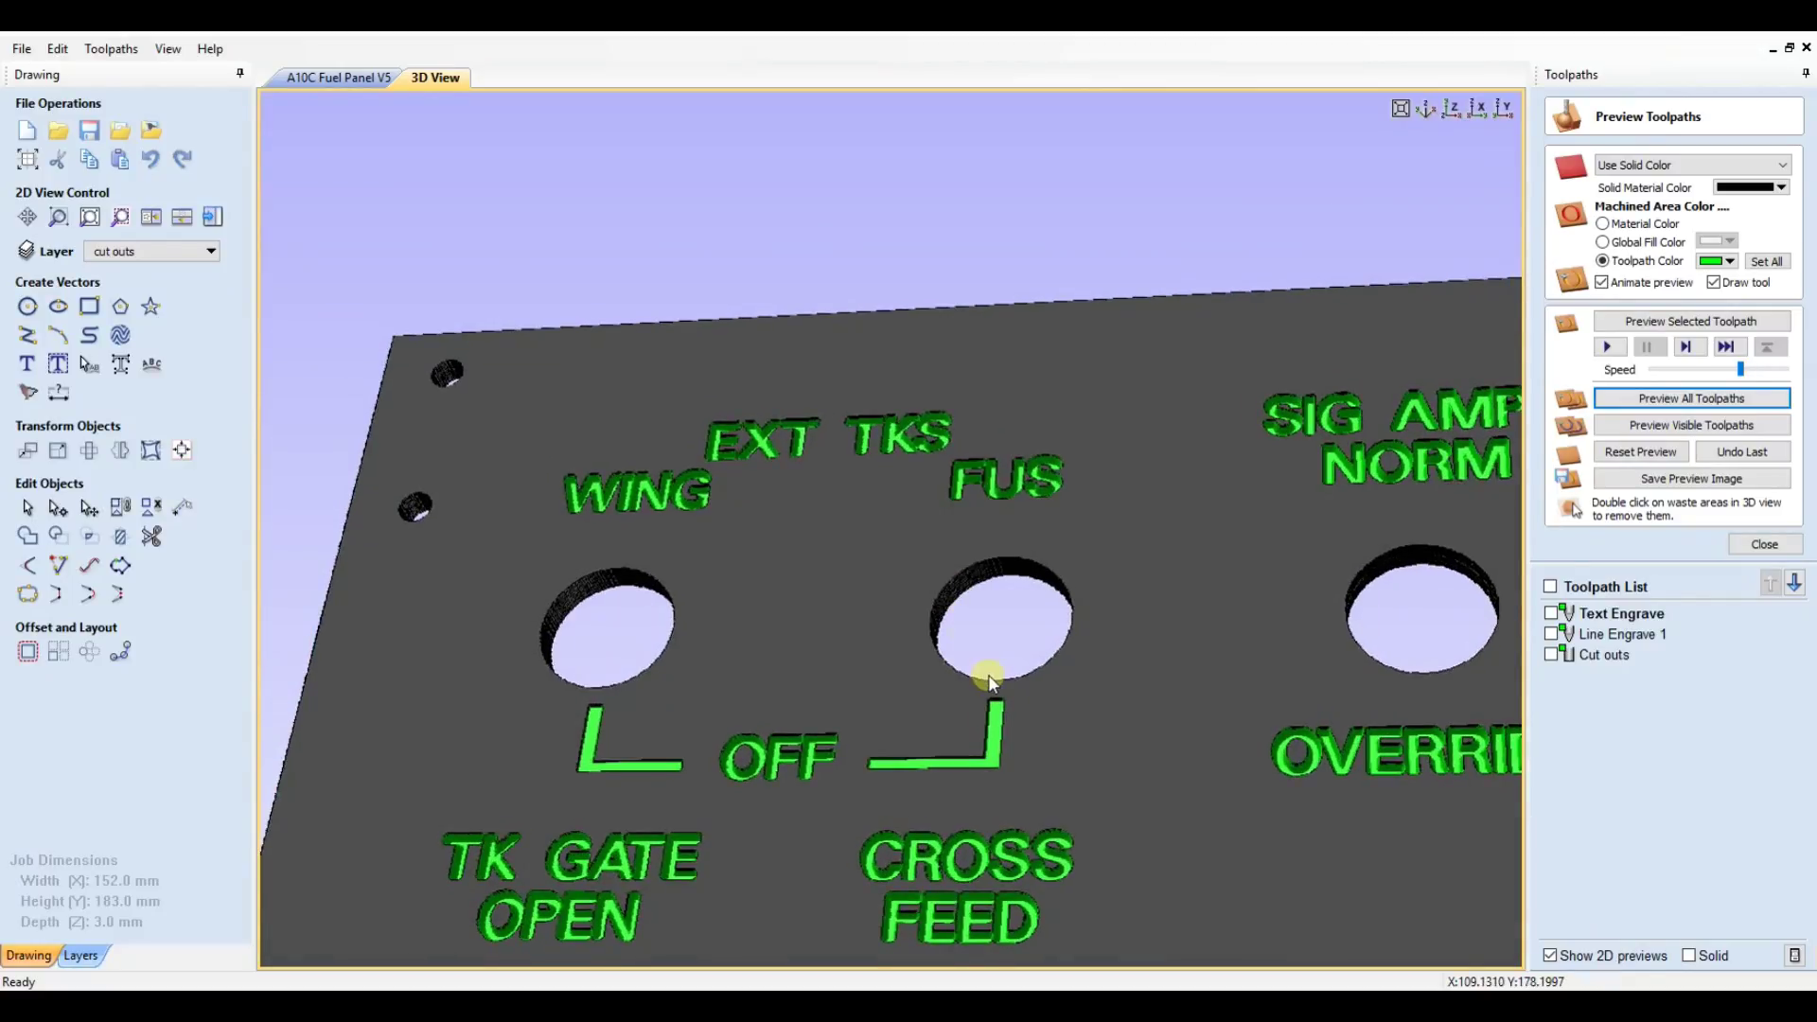
scroll(985, 696, down, 3)
scroll(1208, 771, down, 4)
scroll(1145, 752, up, 3)
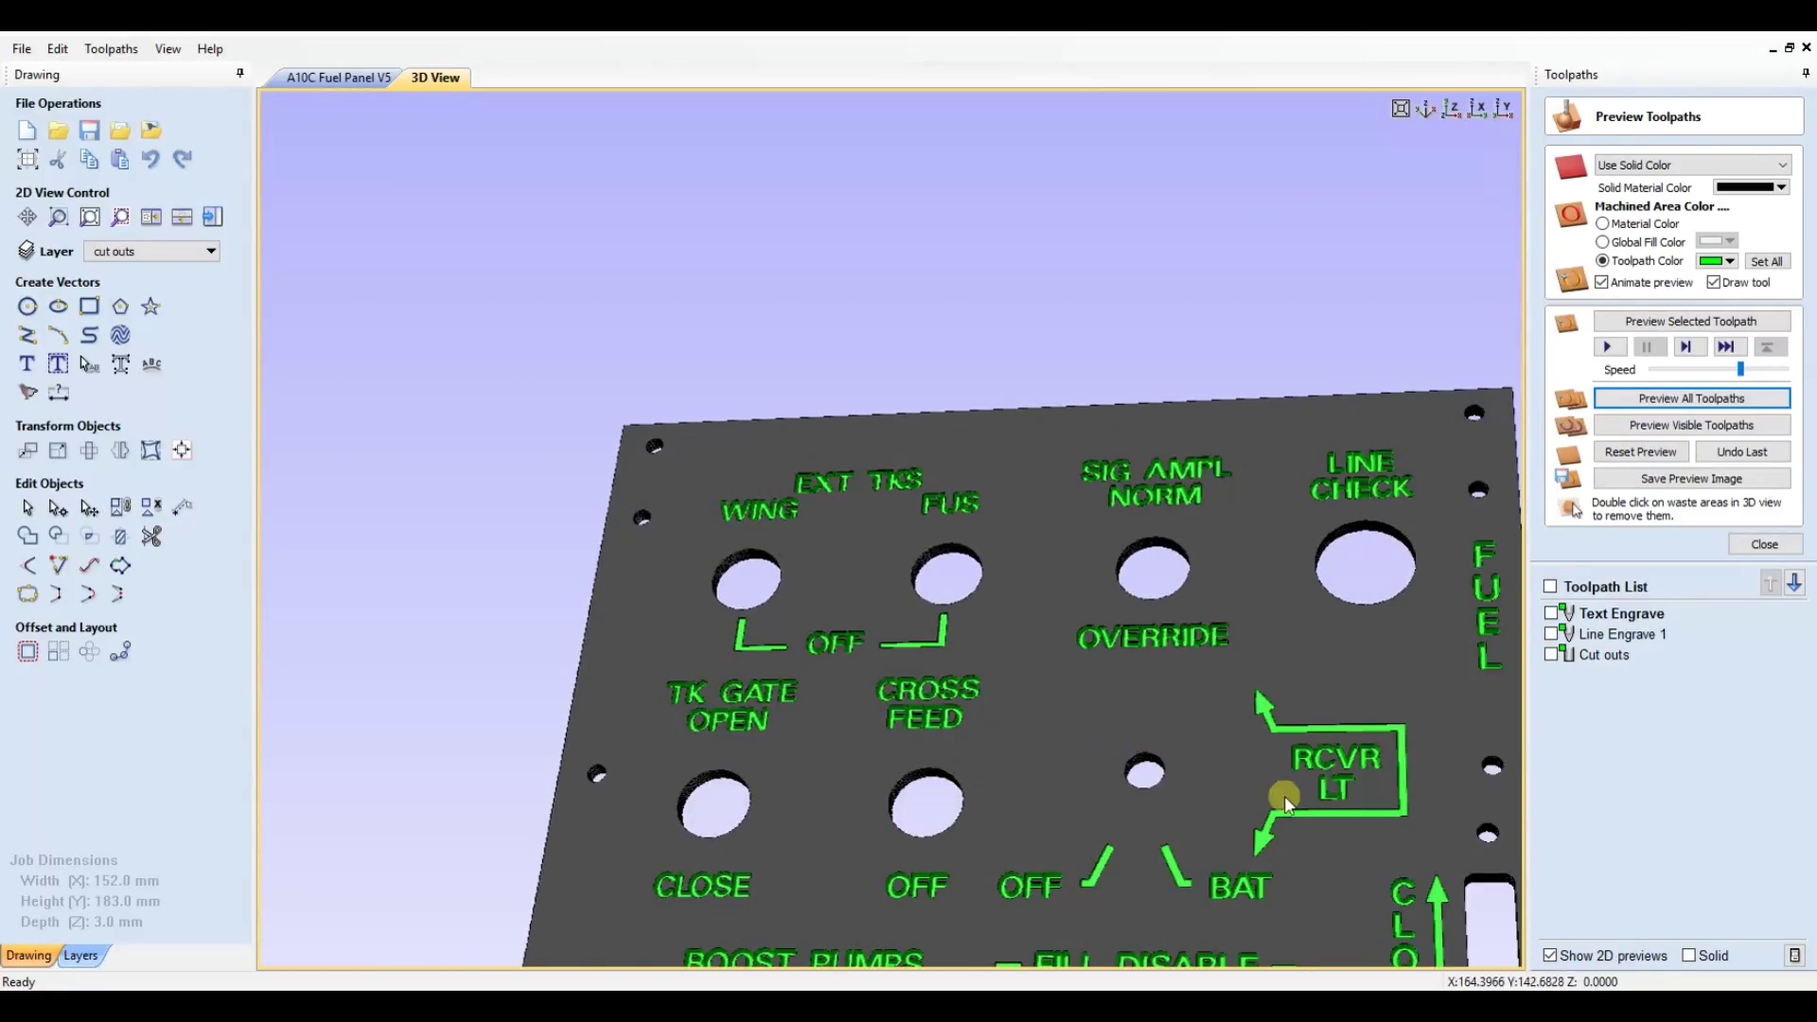
scroll(1381, 852, down, 2)
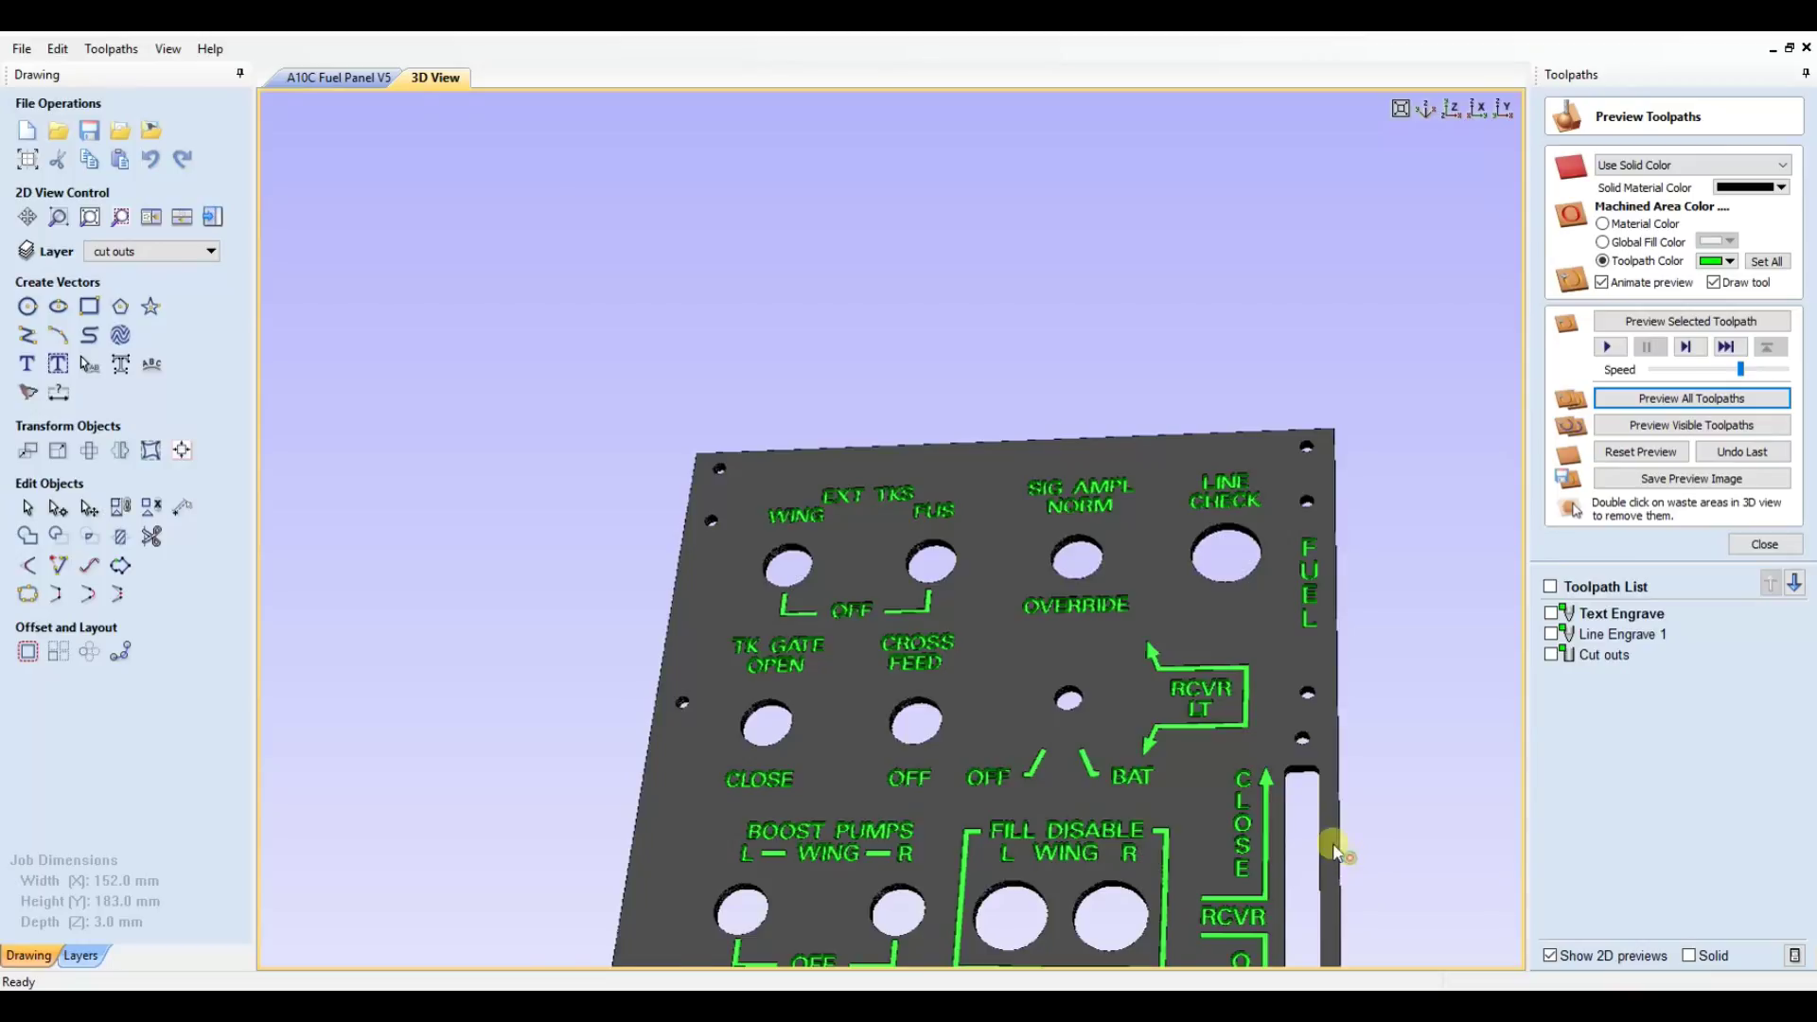
drag(1334, 850, 1115, 600)
scroll(1126, 611, up, 3)
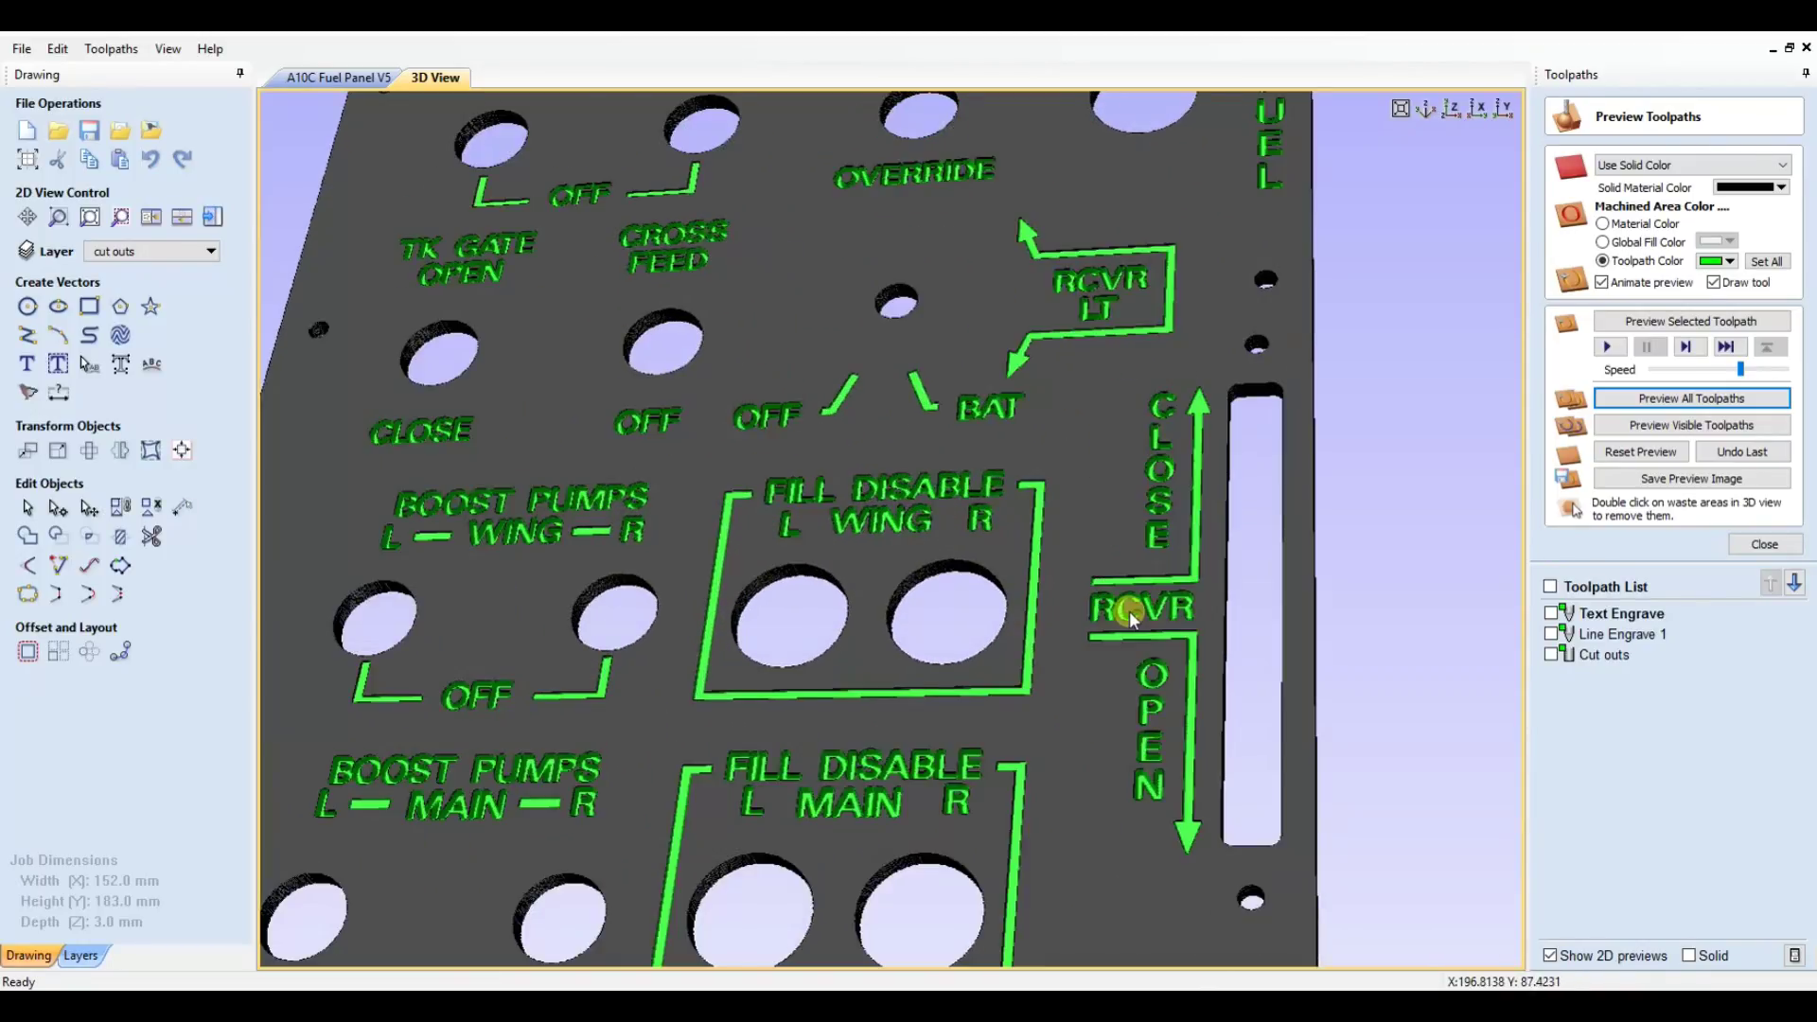
scroll(1103, 657, up, 5)
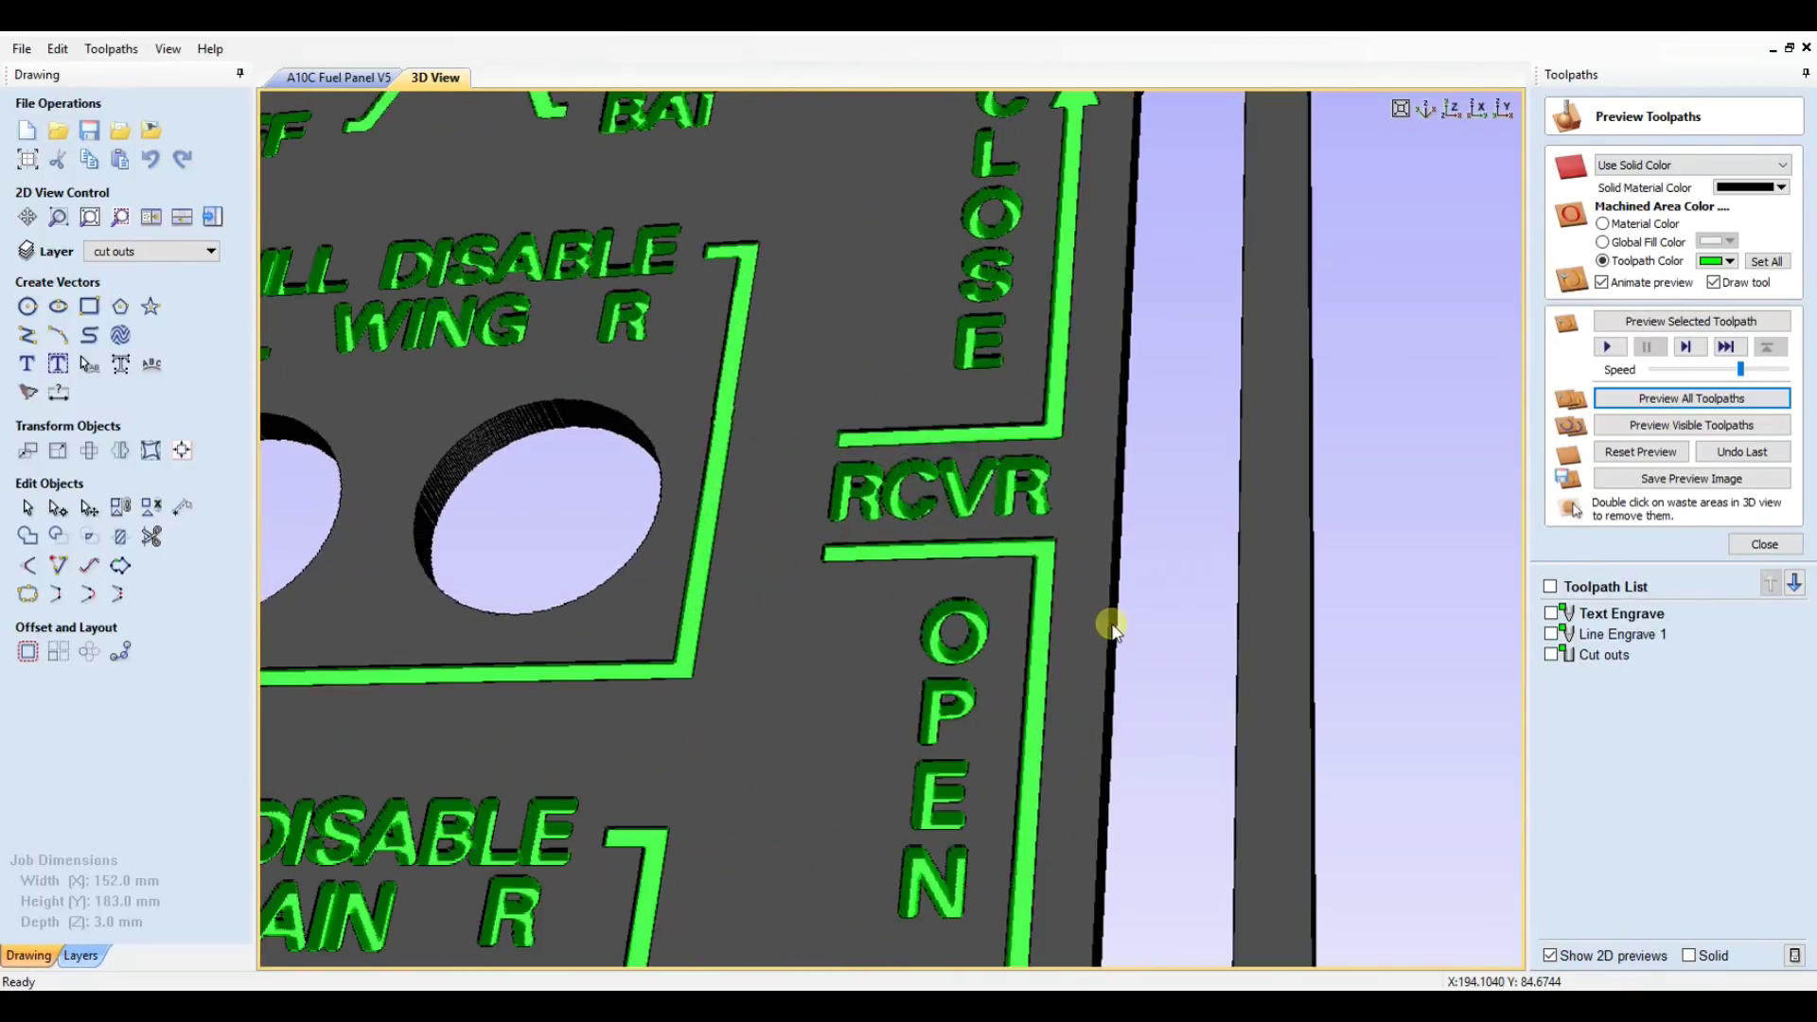
scroll(1189, 602, down, 3)
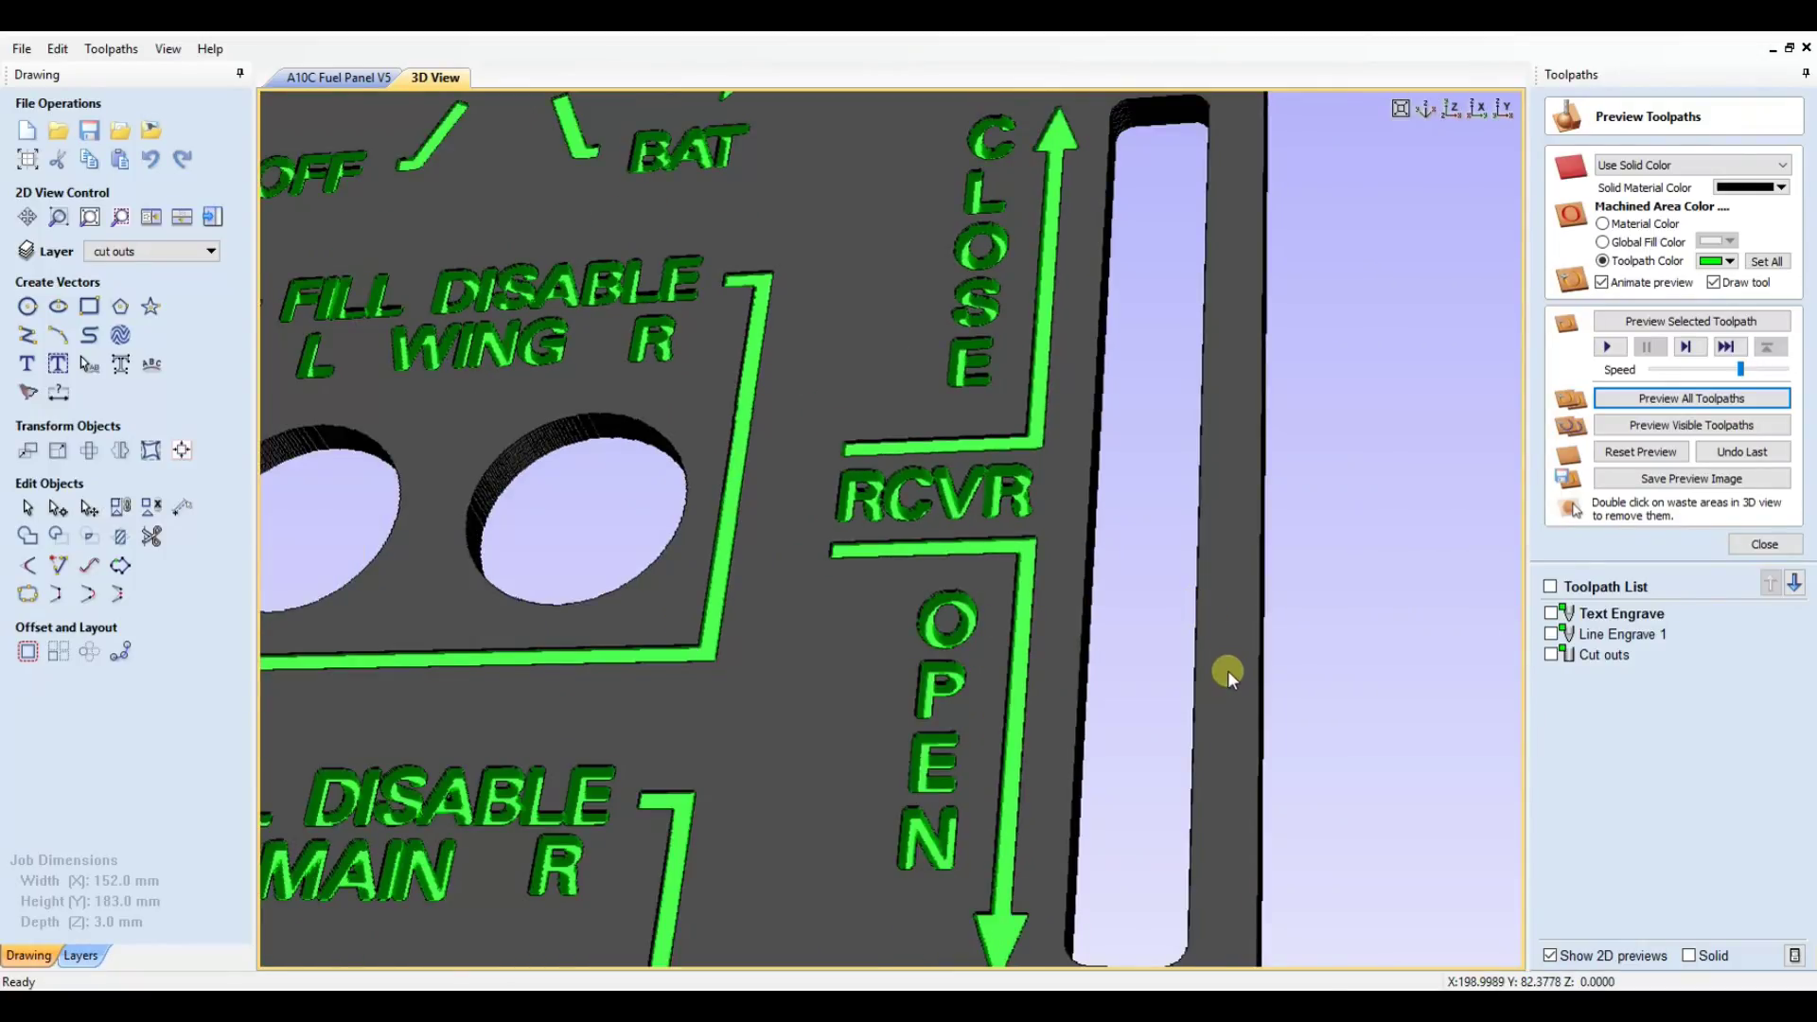
drag(1224, 672, 933, 683)
scroll(933, 681, down, 10)
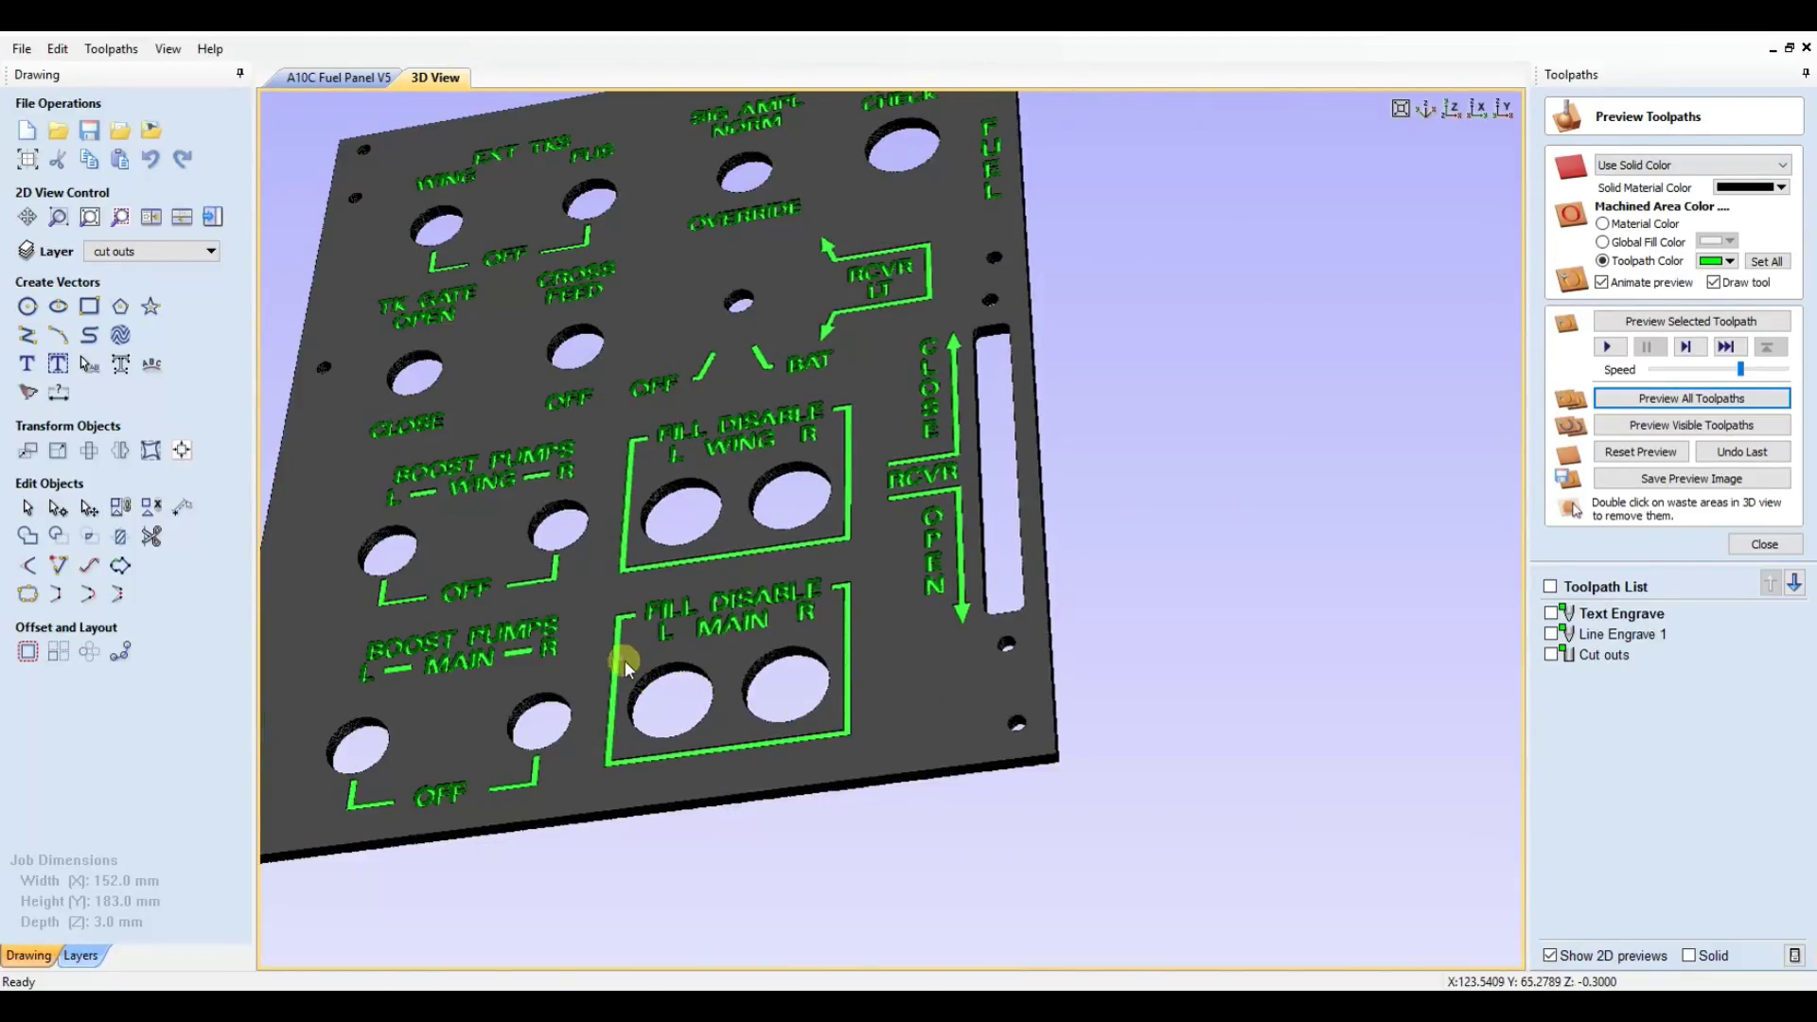
drag(624, 660, 686, 521)
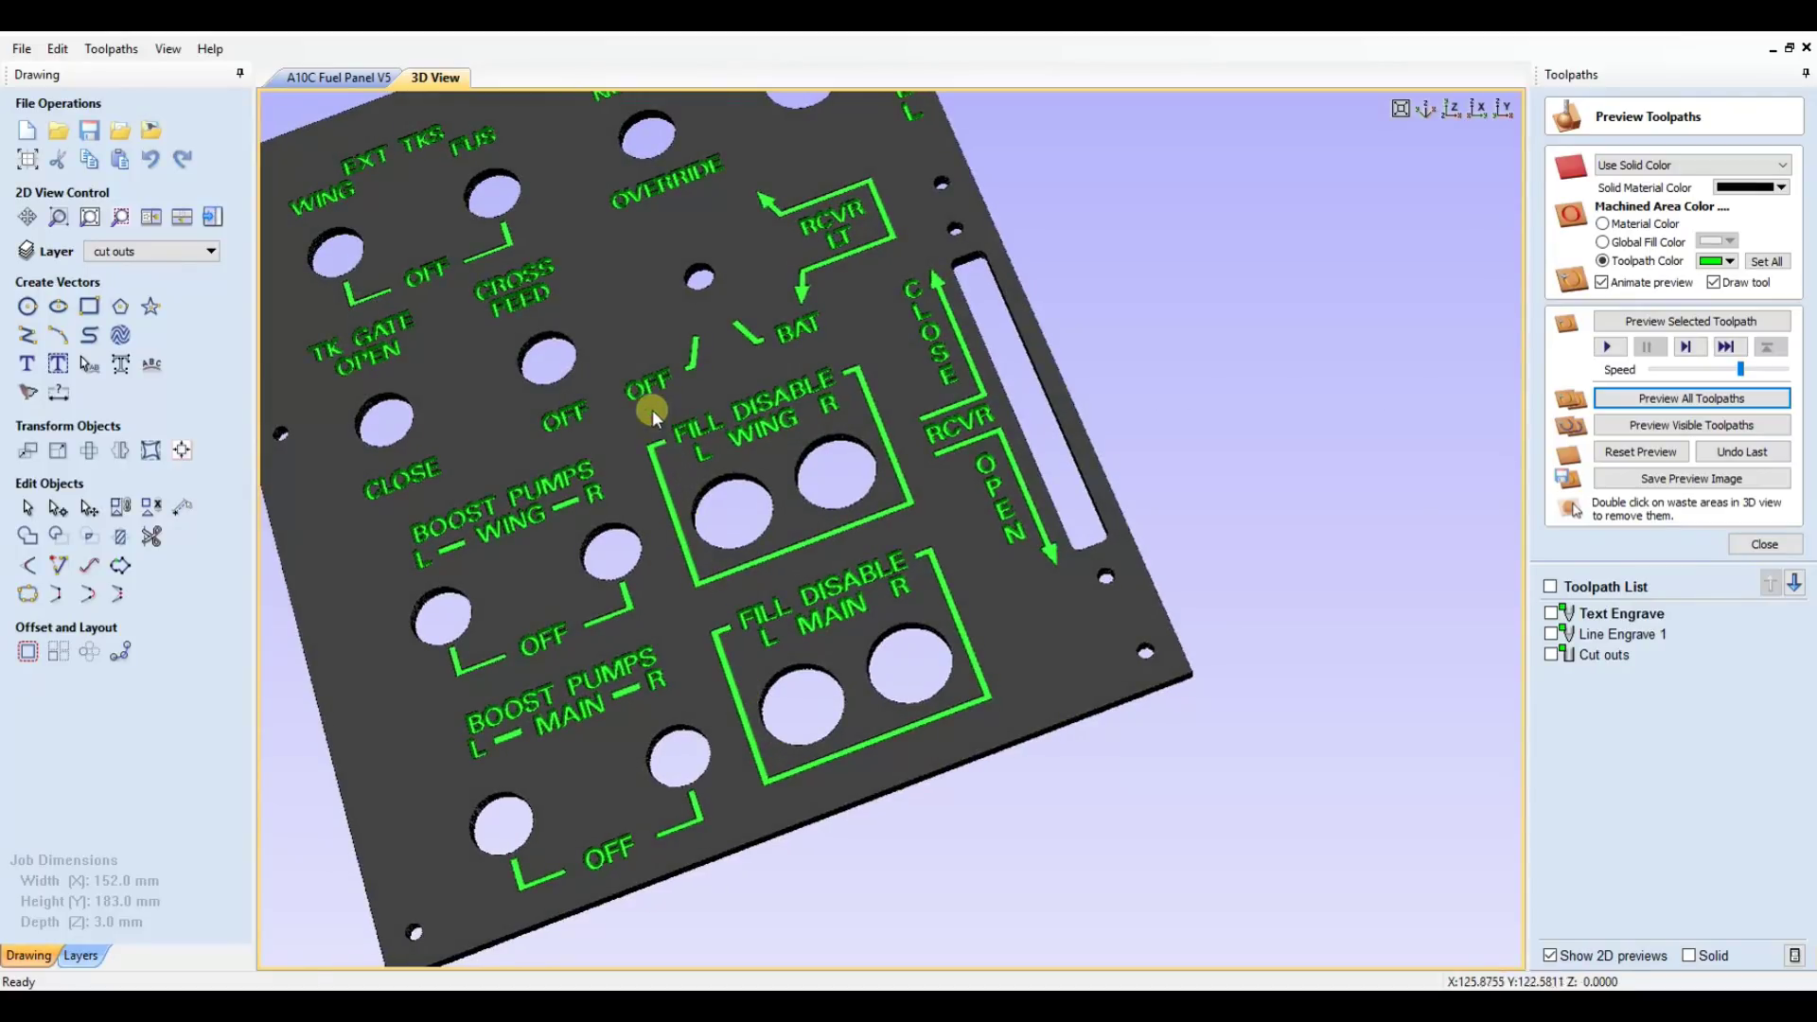
drag(749, 322, 871, 344)
drag(759, 180, 812, 436)
scroll(792, 542, up, 3)
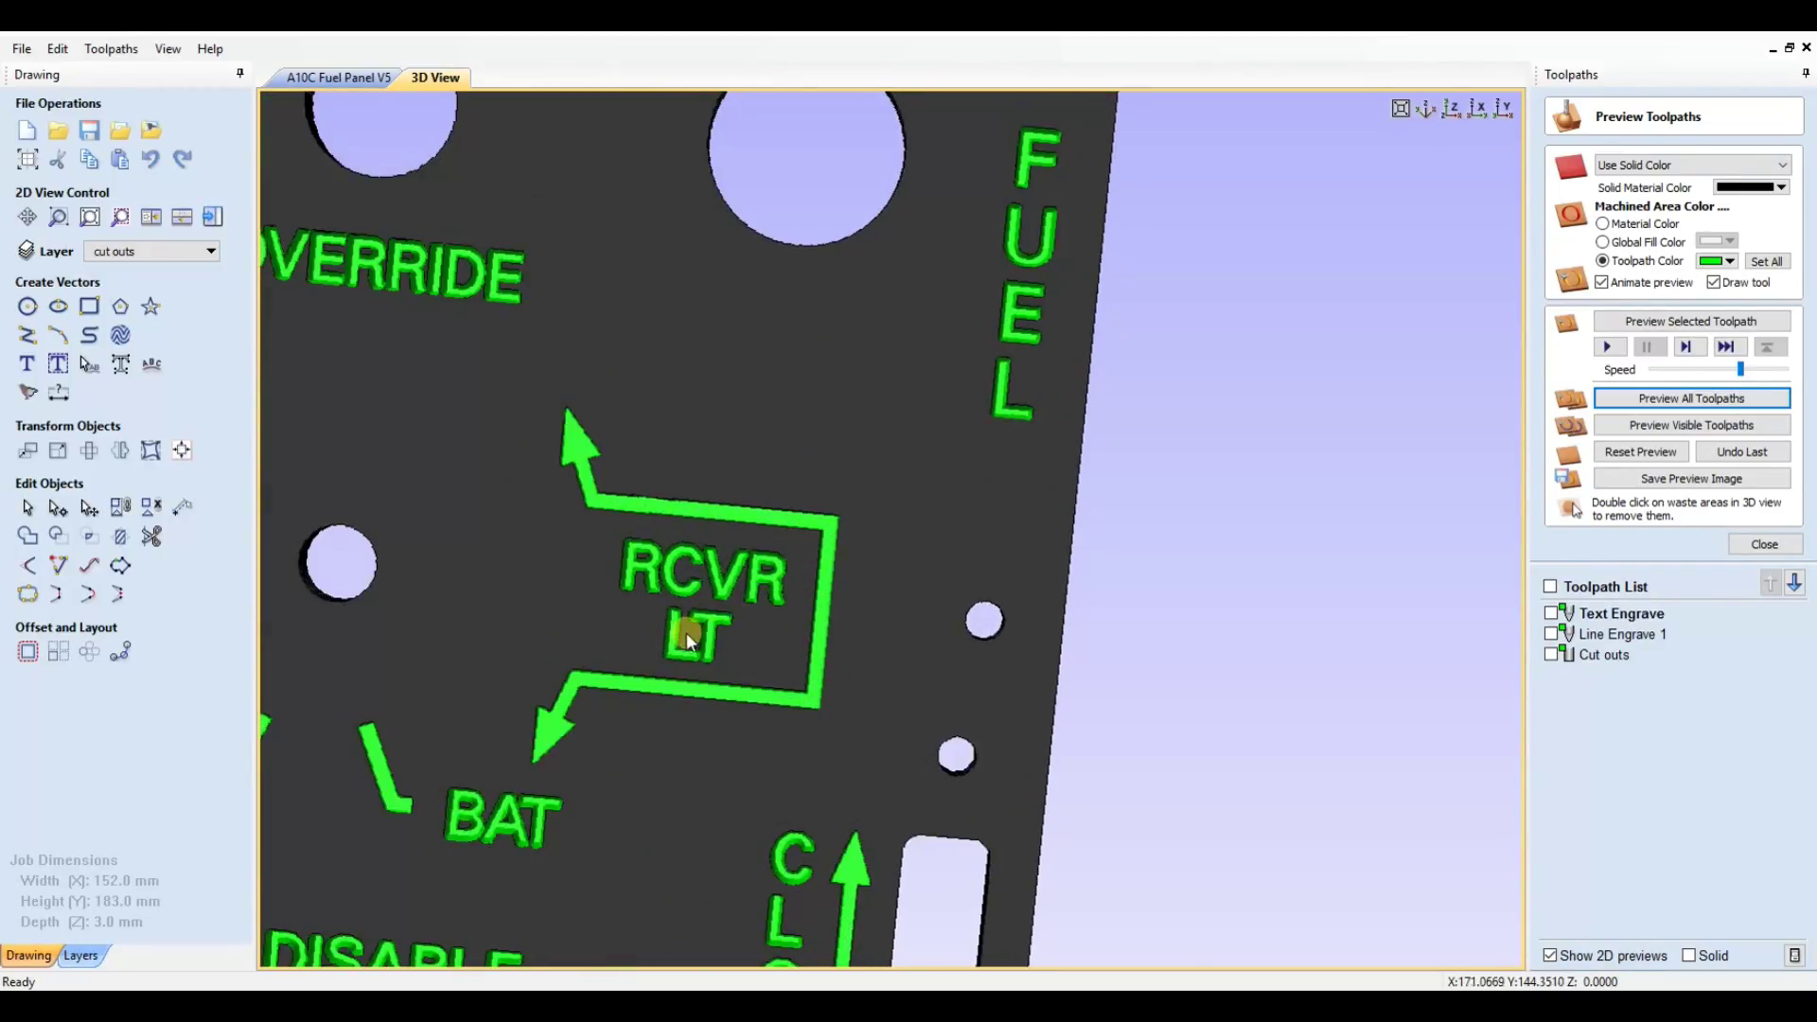
scroll(689, 632, down, 5)
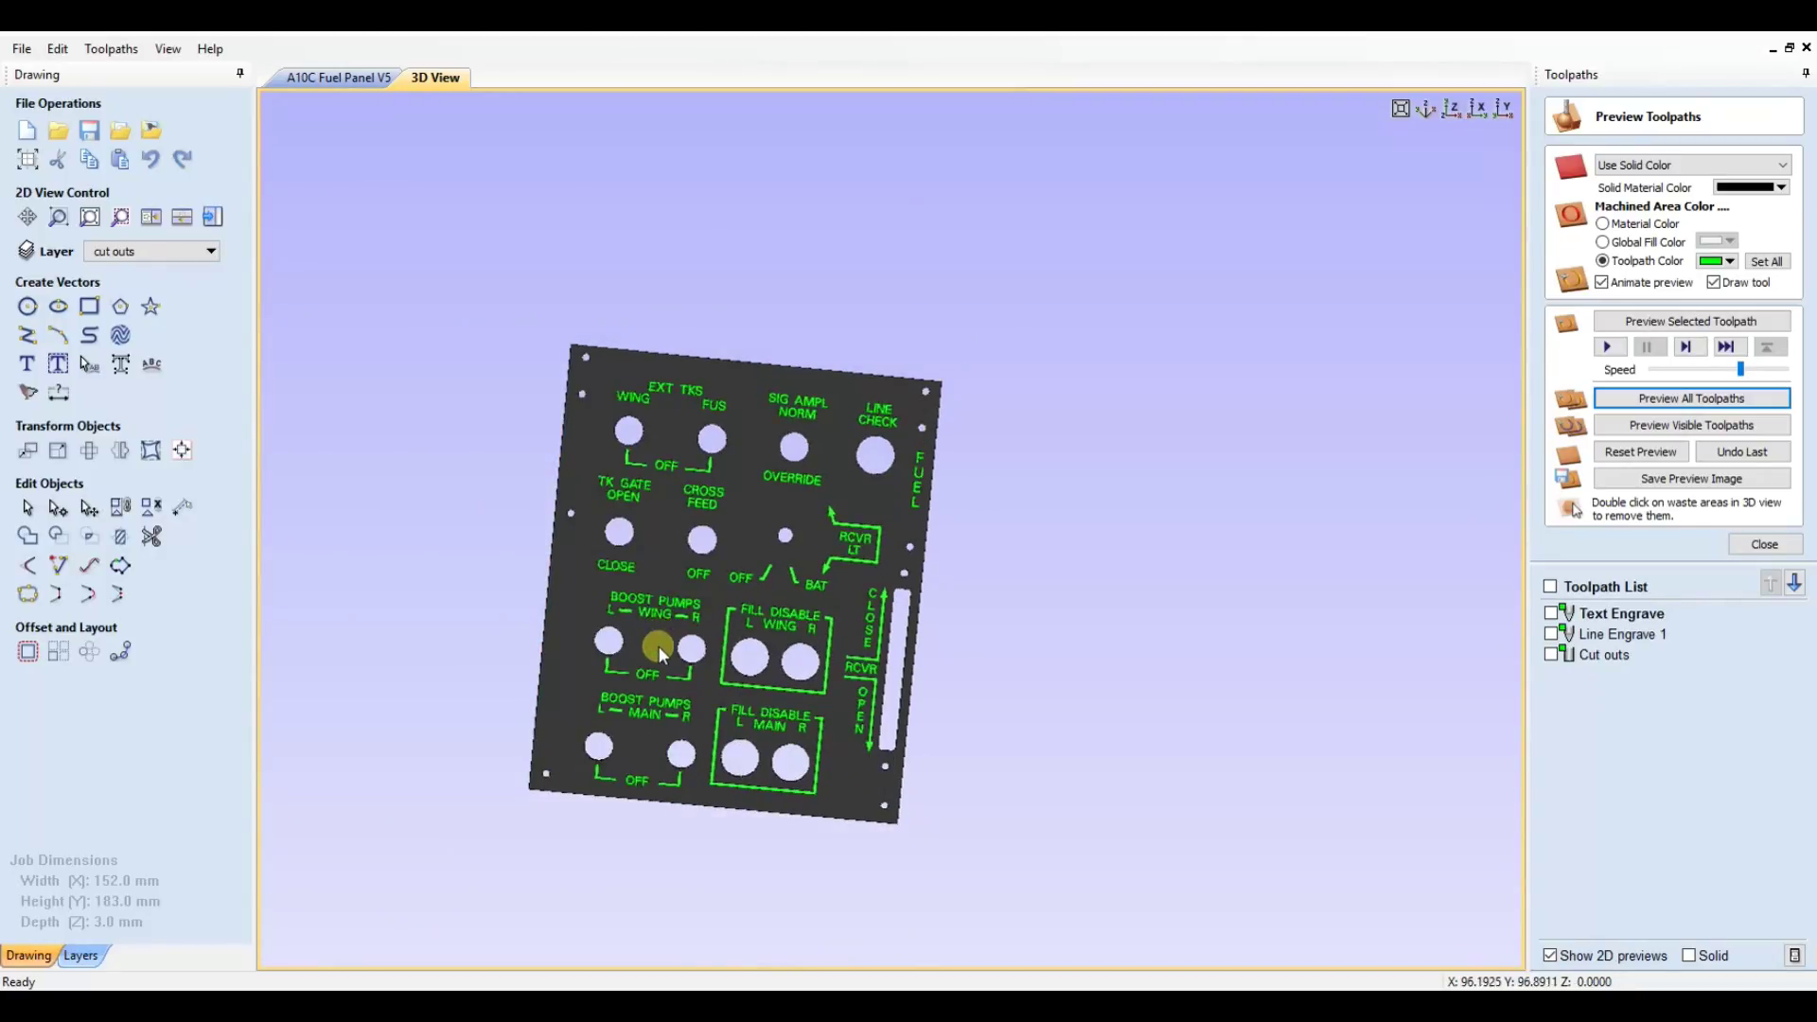
Fit and turn the panel face-on, reset the preview, then return to the A10C Fuel Panel V5 drawing.
click(1400, 108)
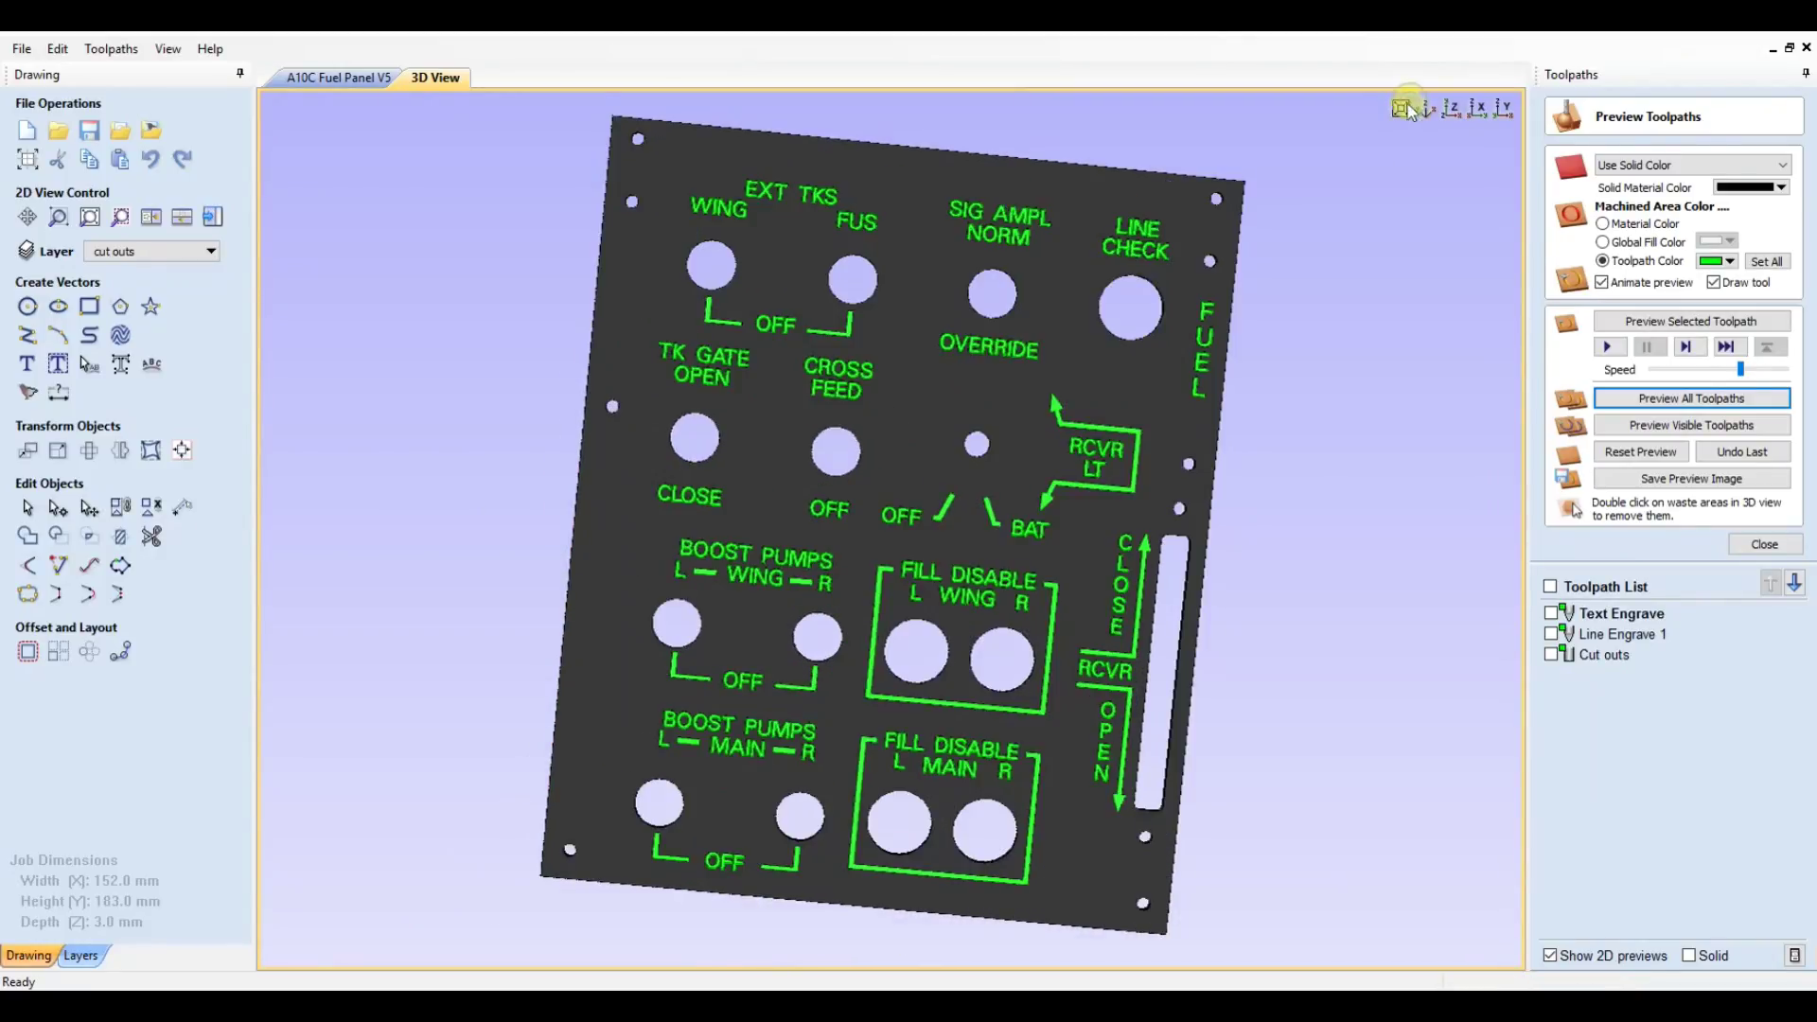
drag(1315, 560, 1284, 506)
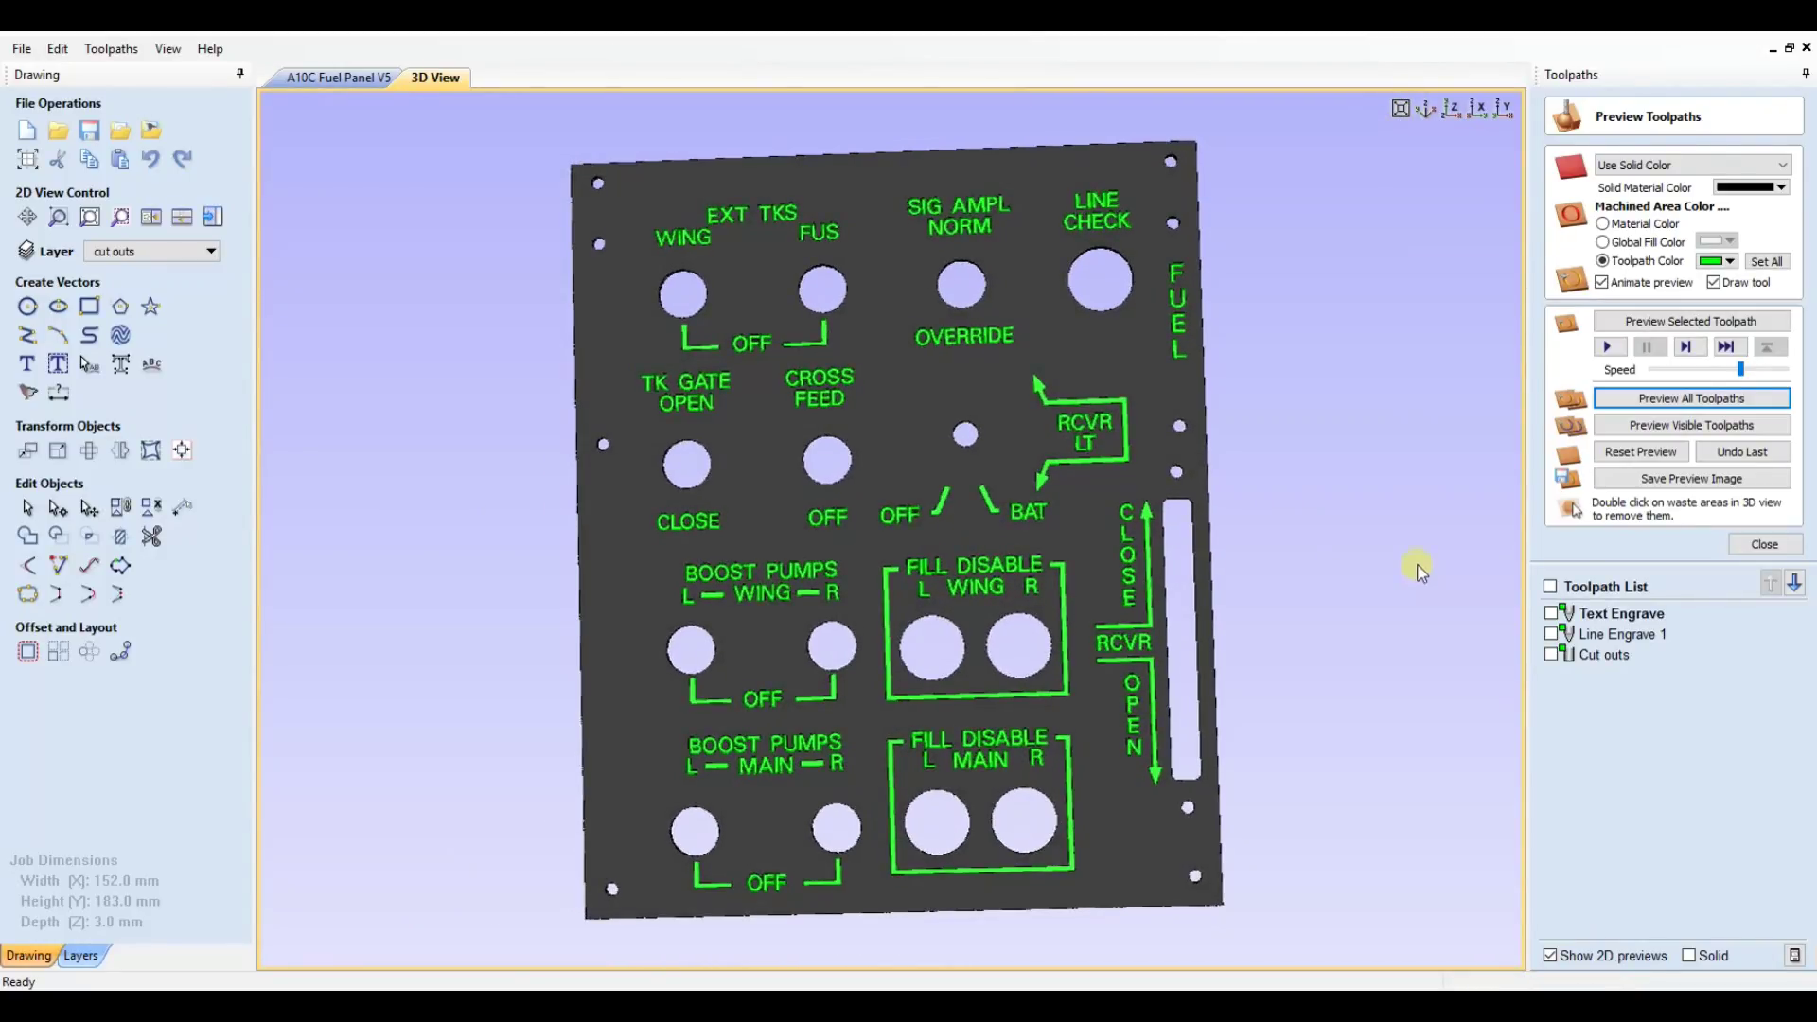
click(1640, 454)
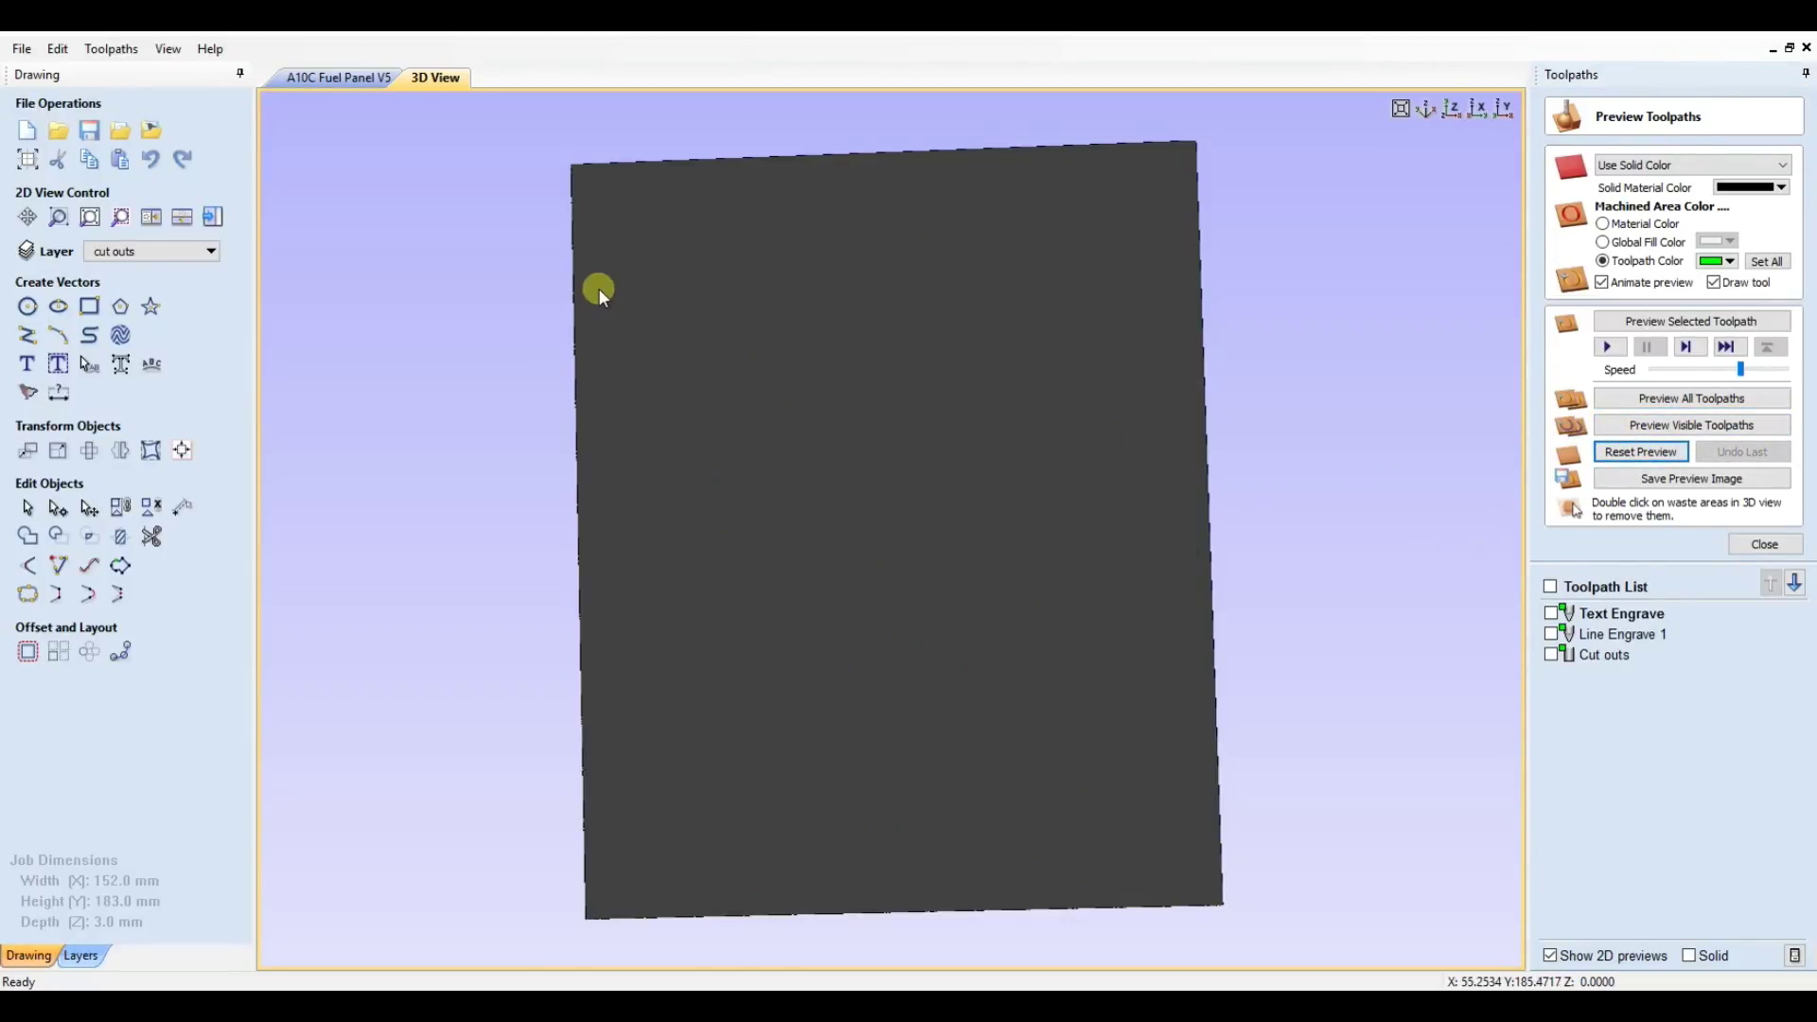
click(360, 83)
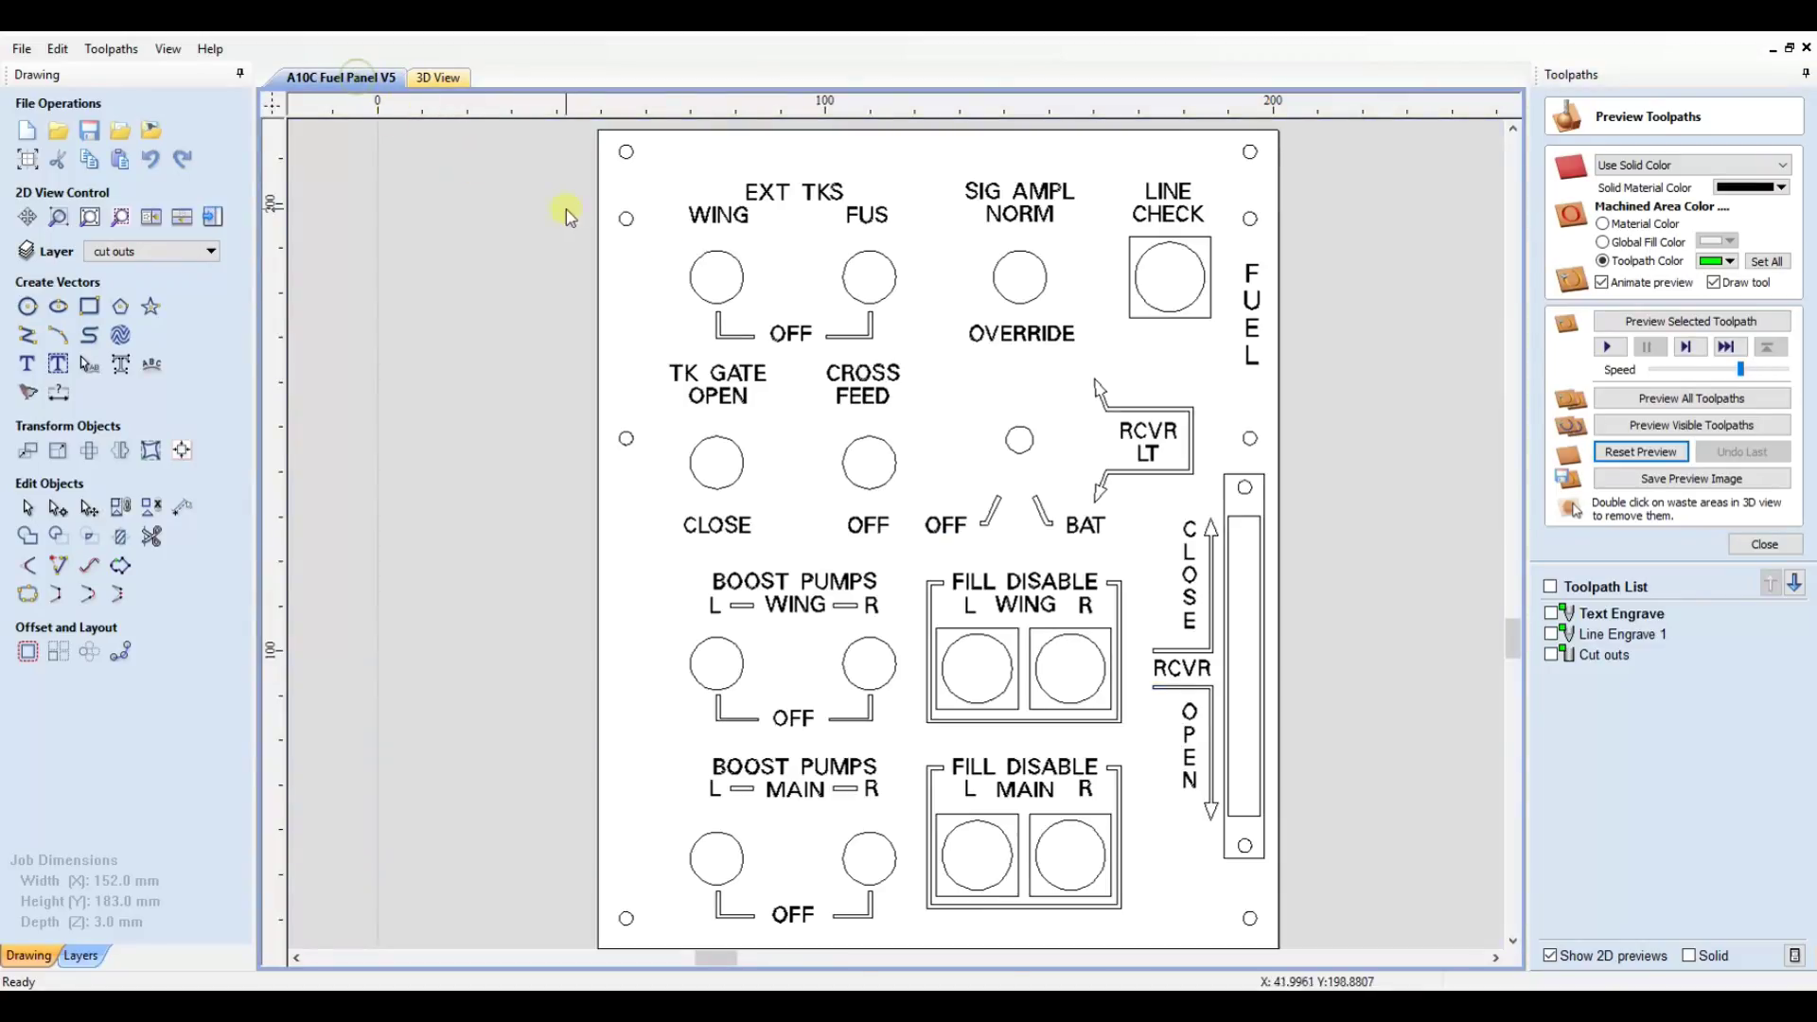